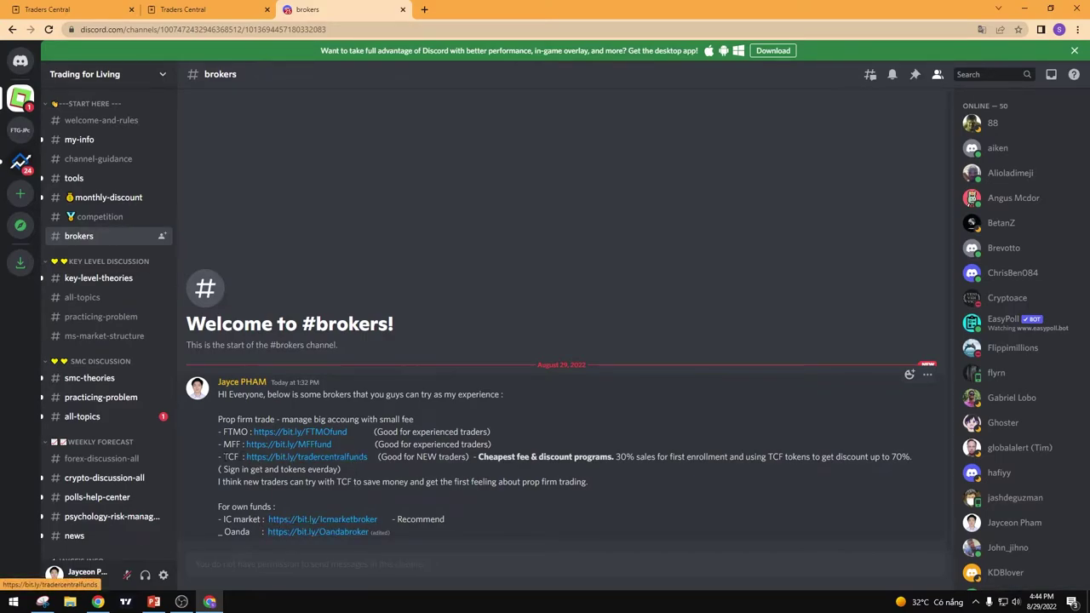
Examine the prop firm entries FTMO, MFF and TCF in the brokers channel message, including the TCF fee discounts.
{"action": "left_click_drag", "start_coordinate": [218, 419], "coordinate": [351, 419]}
{"action": "left_click", "coordinate": [397, 419]}
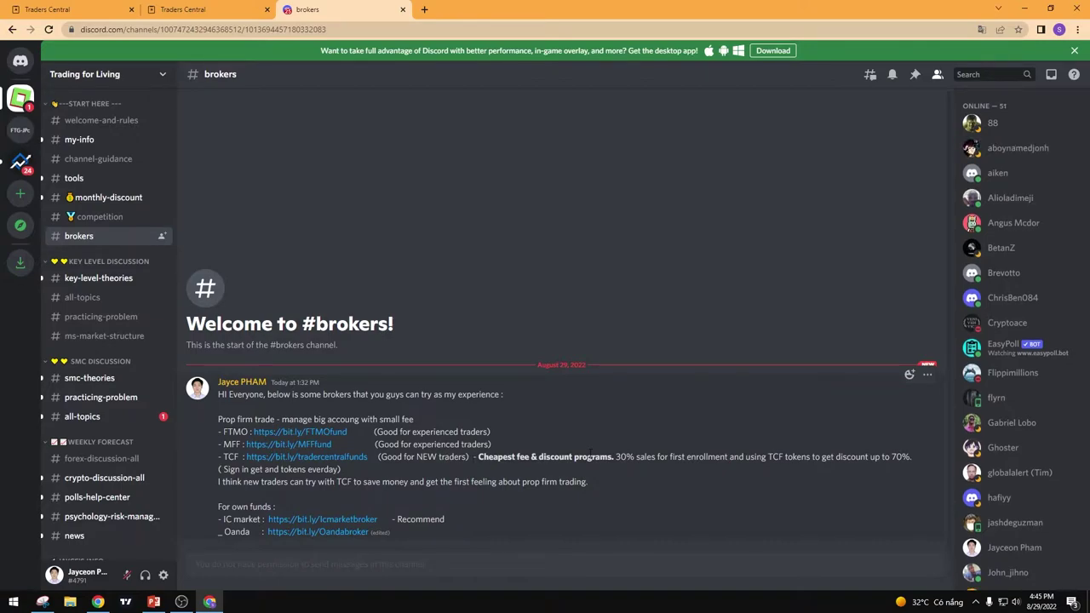
{"action": "left_click_drag", "start_coordinate": [616, 458], "coordinate": [690, 458]}
{"action": "left_click", "coordinate": [558, 461]}
{"action": "left_click_drag", "start_coordinate": [227, 457], "coordinate": [218, 432]}
{"action": "left_click", "coordinate": [216, 441]}
{"action": "left_click", "coordinate": [228, 430]}
{"action": "double_click", "coordinate": [227, 444]}
{"action": "double_click", "coordinate": [236, 431]}
{"action": "left_click", "coordinate": [237, 432]}
{"action": "triple_click", "coordinate": [236, 431]}
{"action": "left_click", "coordinate": [236, 432]}
{"action": "triple_click", "coordinate": [232, 444]}
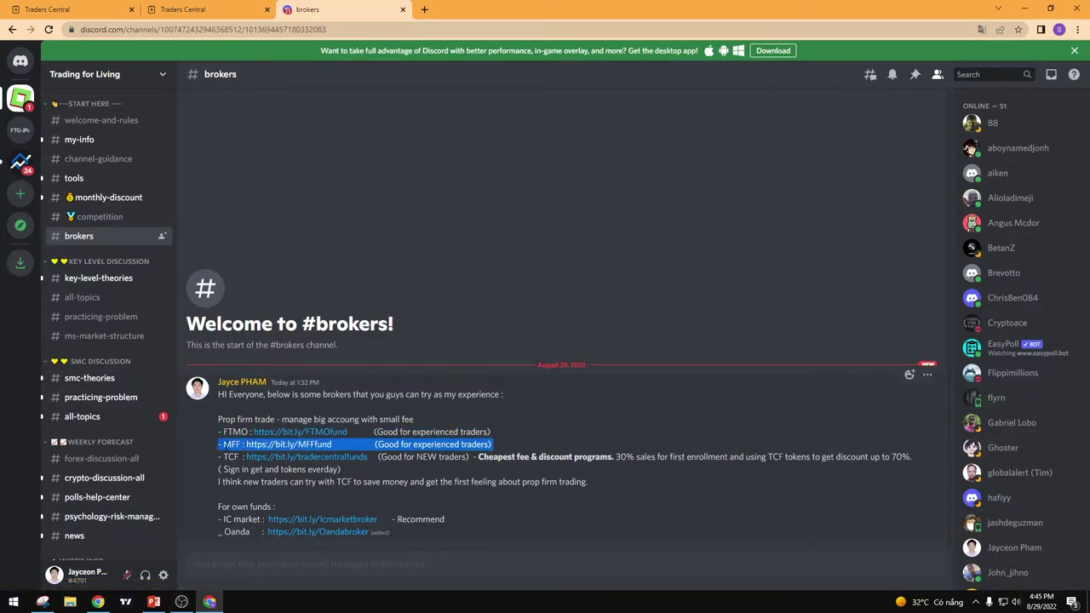
{"action": "left_click", "coordinate": [235, 466]}
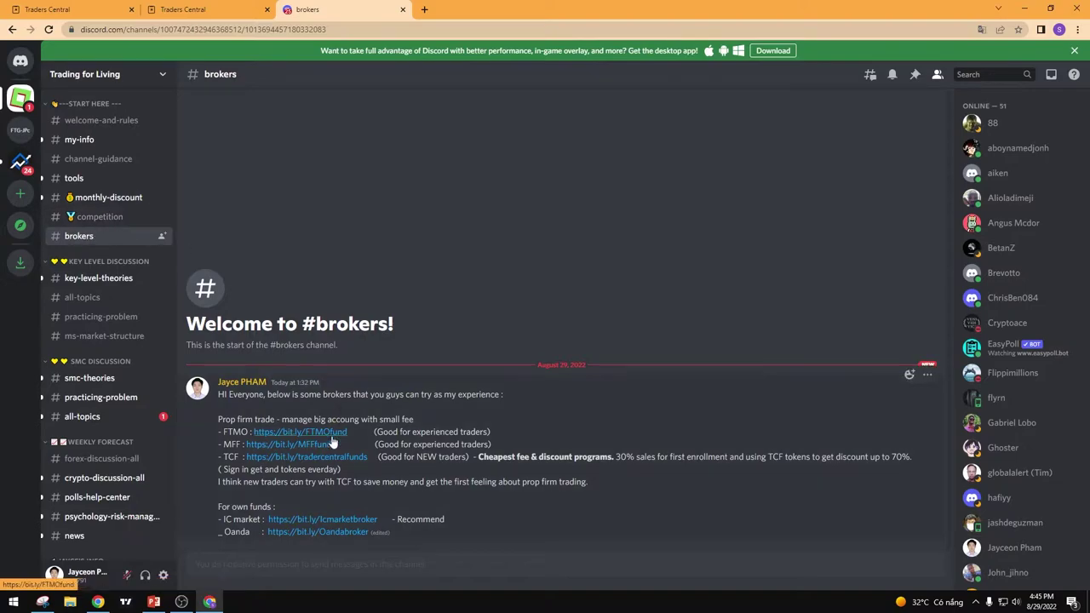
Open the TCF link from the brokers message to bring up the Traders Central registration page.
{"action": "left_click", "coordinate": [290, 458]}
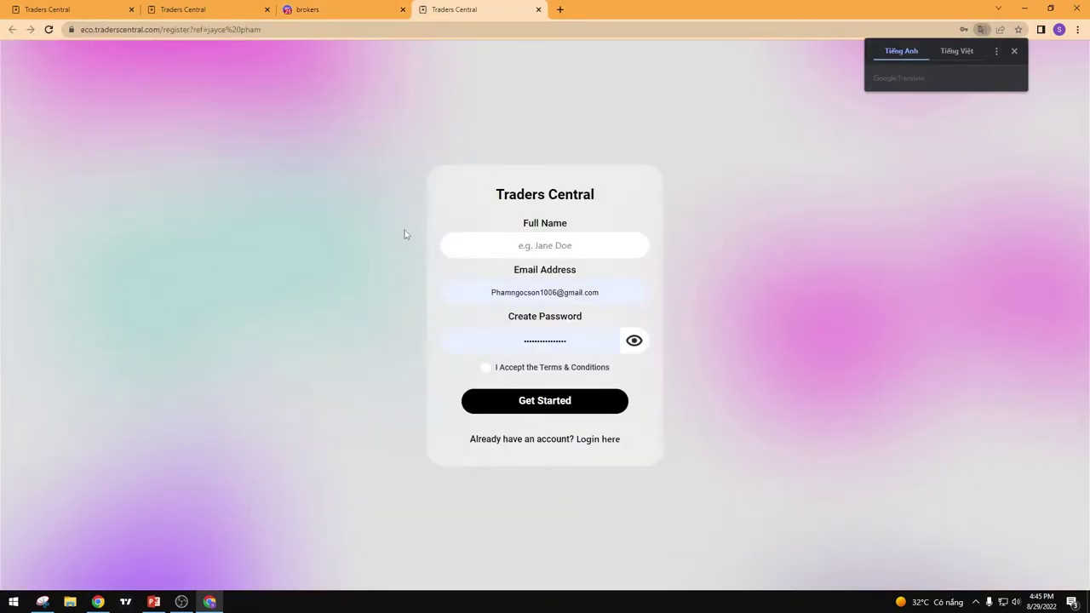
{"action": "left_click", "coordinate": [186, 9]}
{"action": "left_click", "coordinate": [294, 9]}
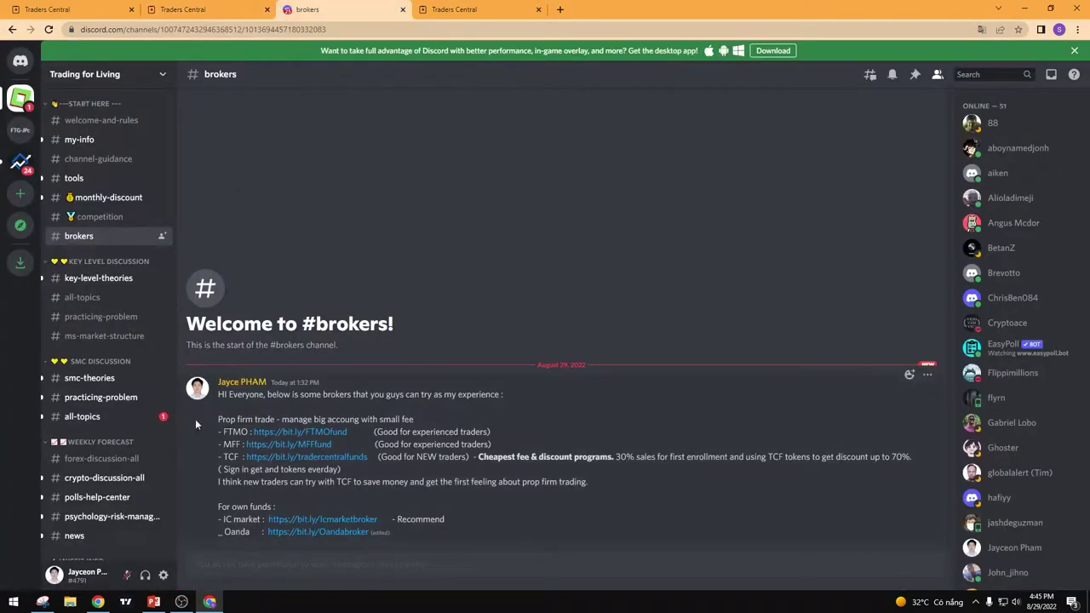
{"action": "left_click", "coordinate": [511, 6]}
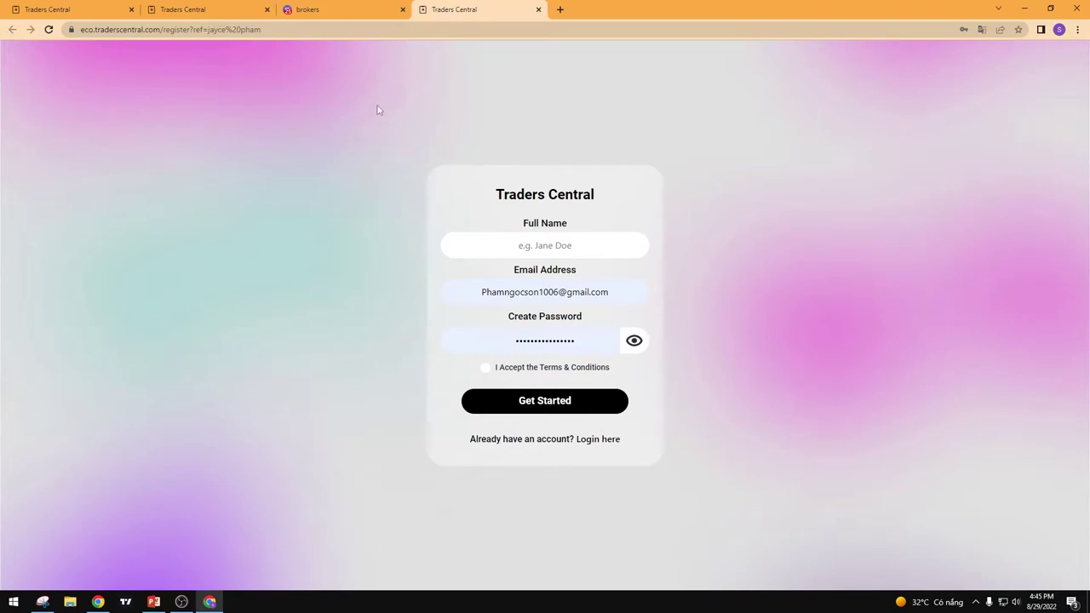
Open Gmail in a new tab and view the Traders Central welcome and "Confirm your email address" messages.
{"action": "left_click", "coordinate": [560, 9]}
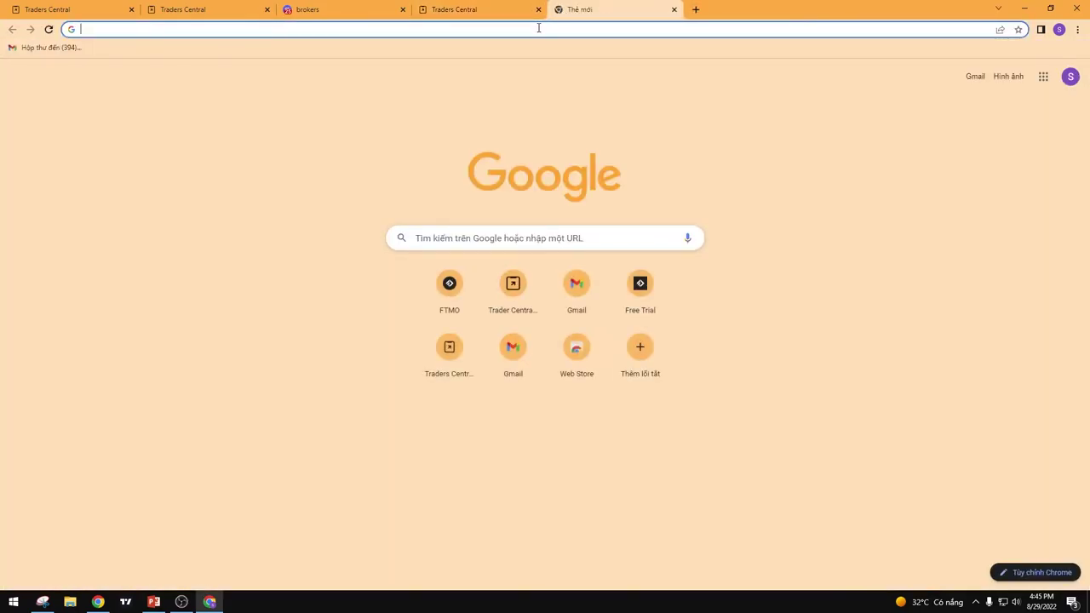
{"action": "type", "text": "gmail.com"}
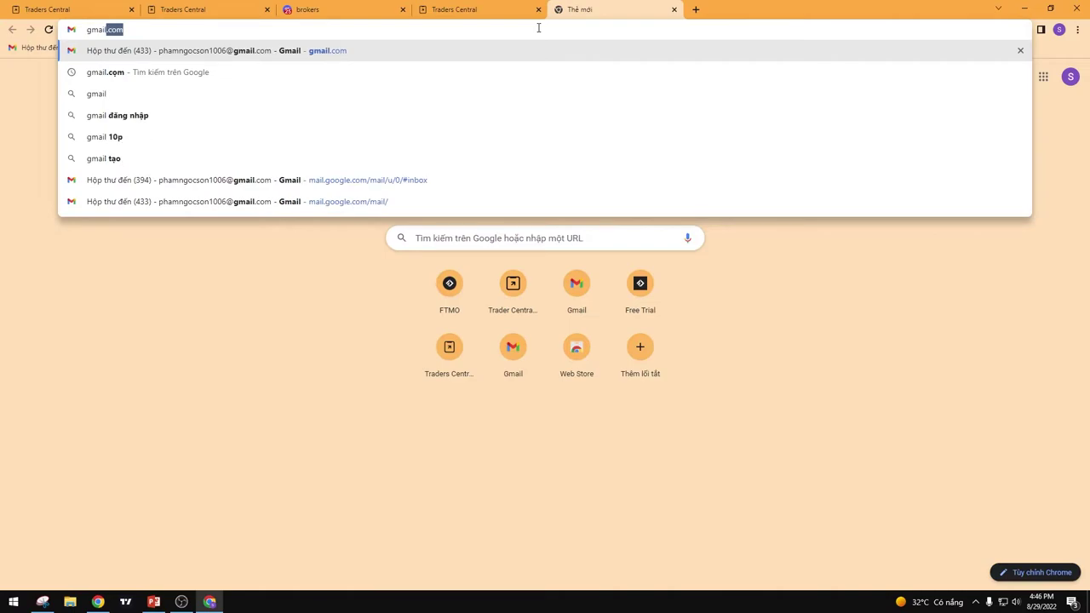
{"action": "key", "text": "Return"}
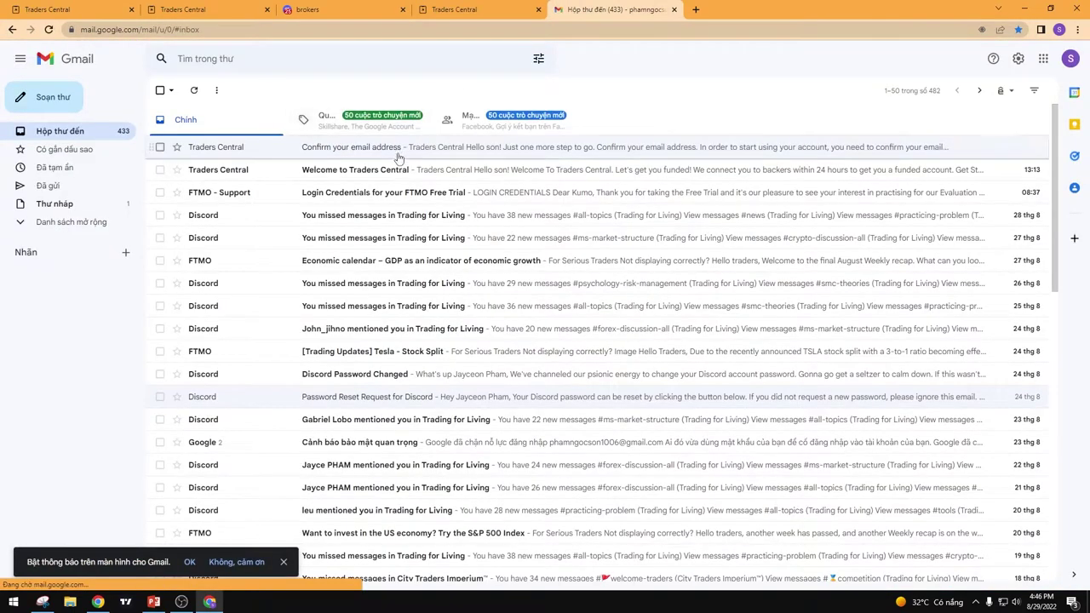
{"action": "left_click", "coordinate": [394, 169]}
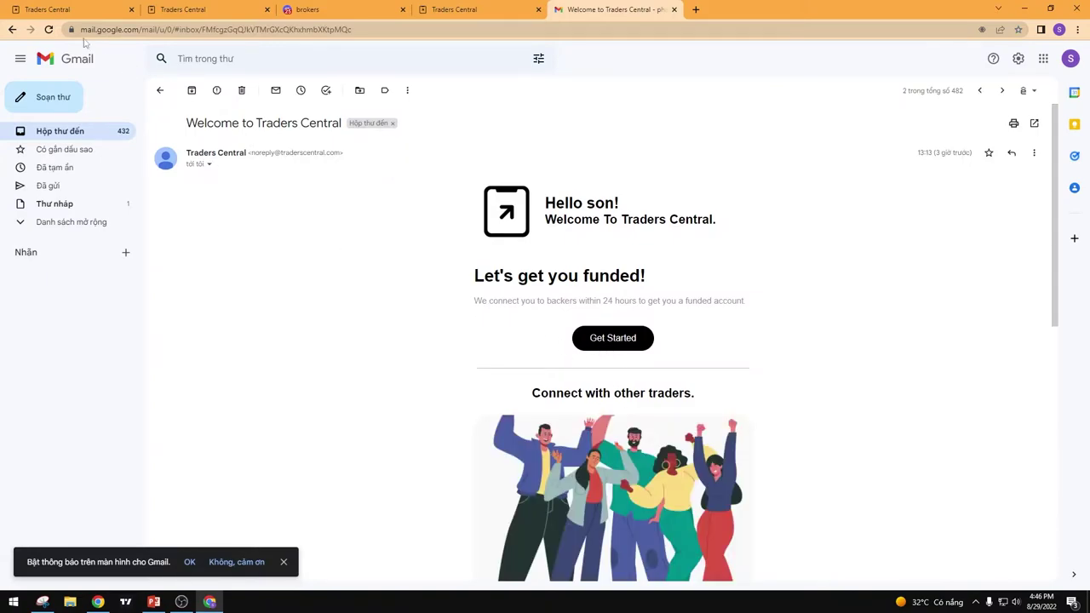
{"action": "left_click", "coordinate": [12, 29]}
{"action": "left_click", "coordinate": [405, 145]}
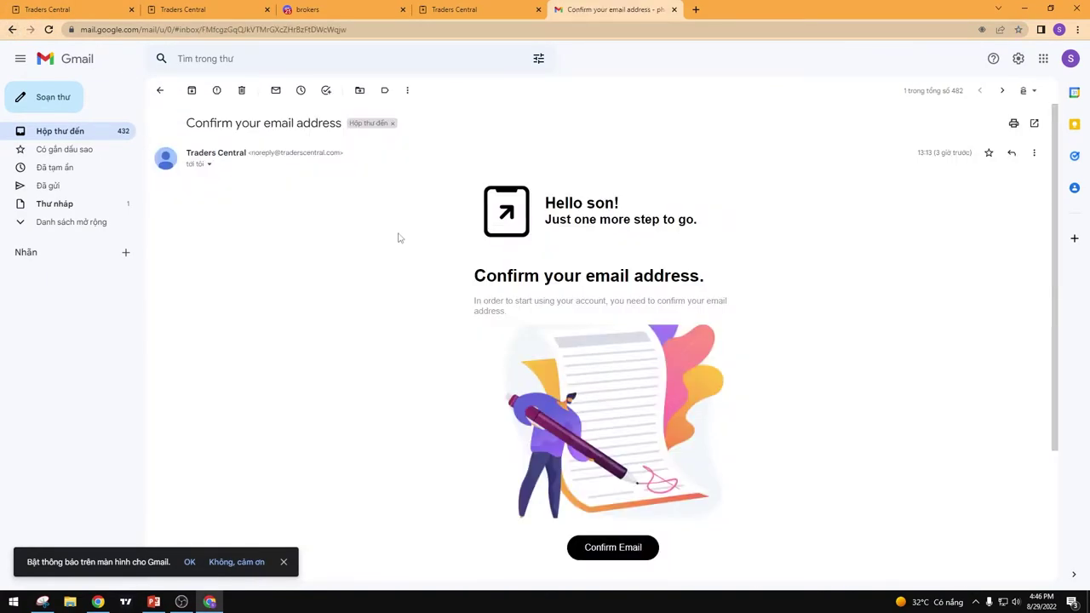
{"action": "left_click_drag", "start_coordinate": [182, 128], "coordinate": [324, 128]}
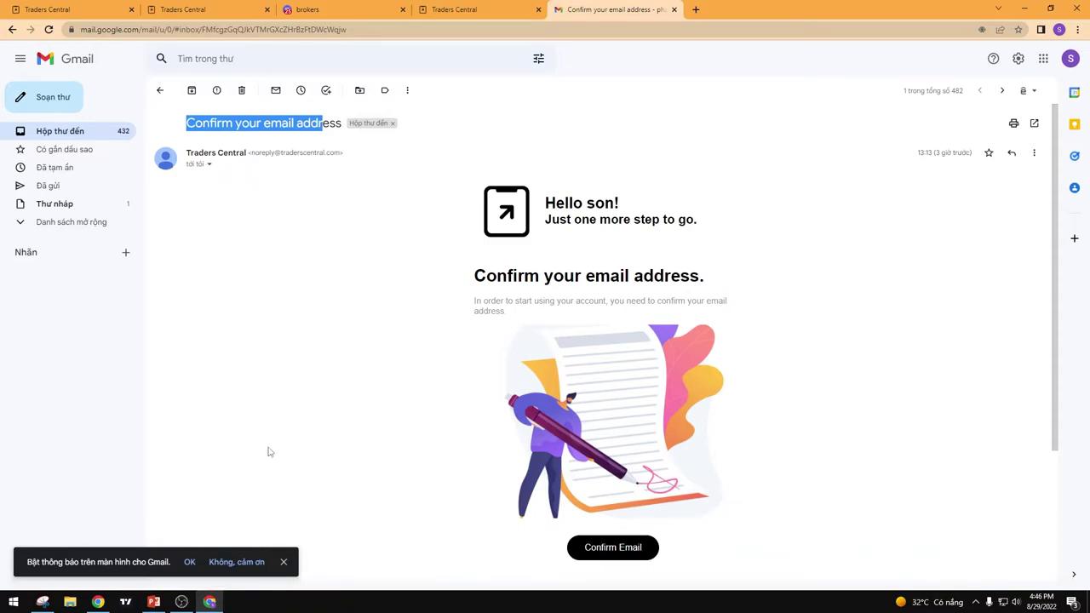
Log in to Traders Central with the prefilled credentials and enter the Fund portal.
{"action": "key", "text": "ctrl+2"}
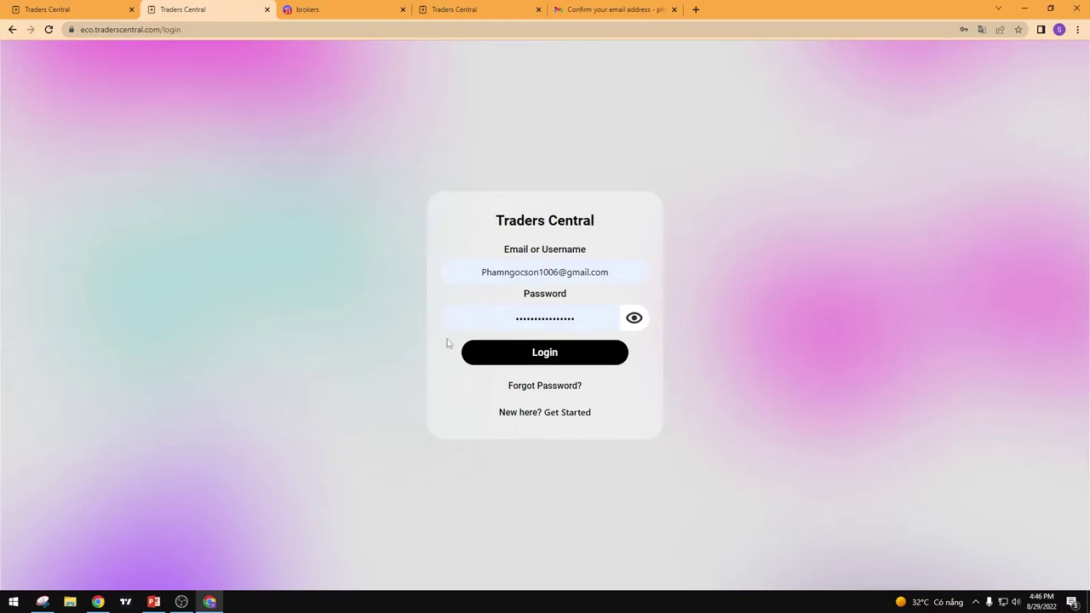
{"action": "left_click", "coordinate": [504, 357]}
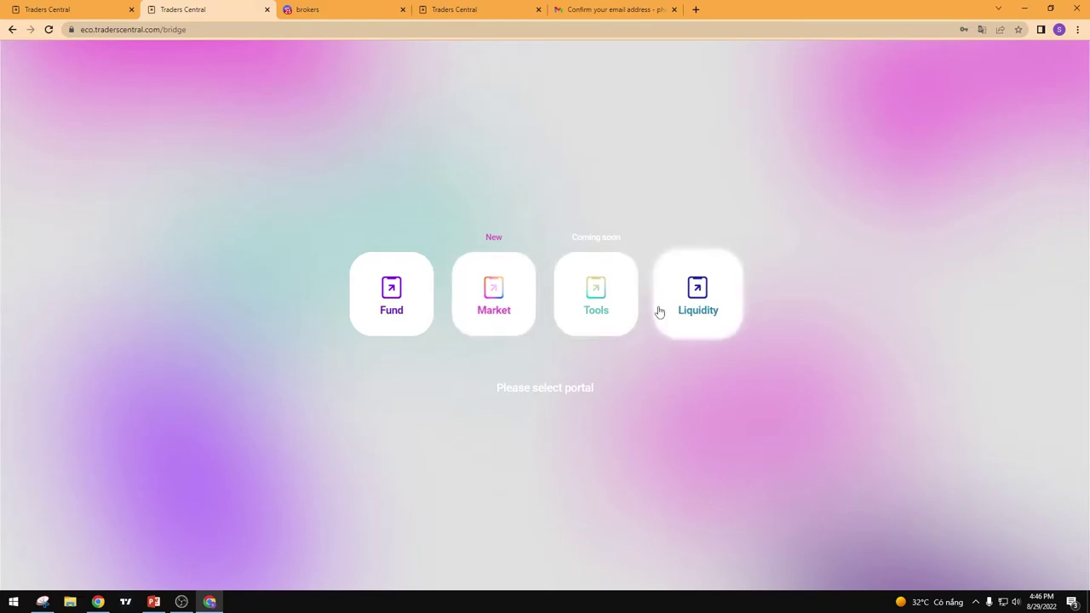
{"action": "left_click", "coordinate": [390, 290]}
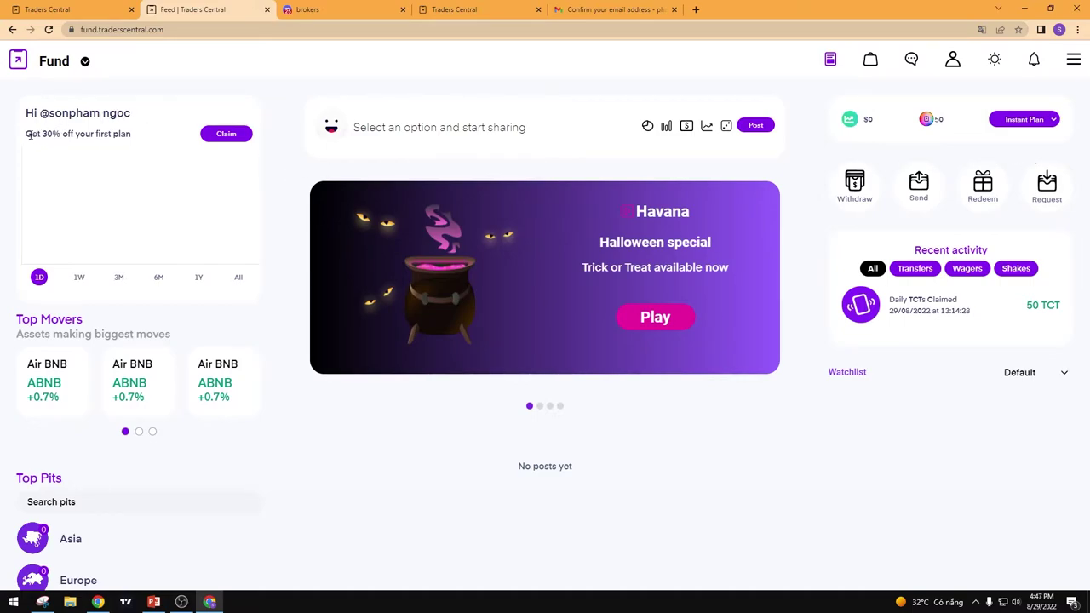
Claim the 30% off first plan offer and choose Challenge Plan as the funding type.
{"action": "left_click_drag", "start_coordinate": [26, 134], "coordinate": [53, 136]}
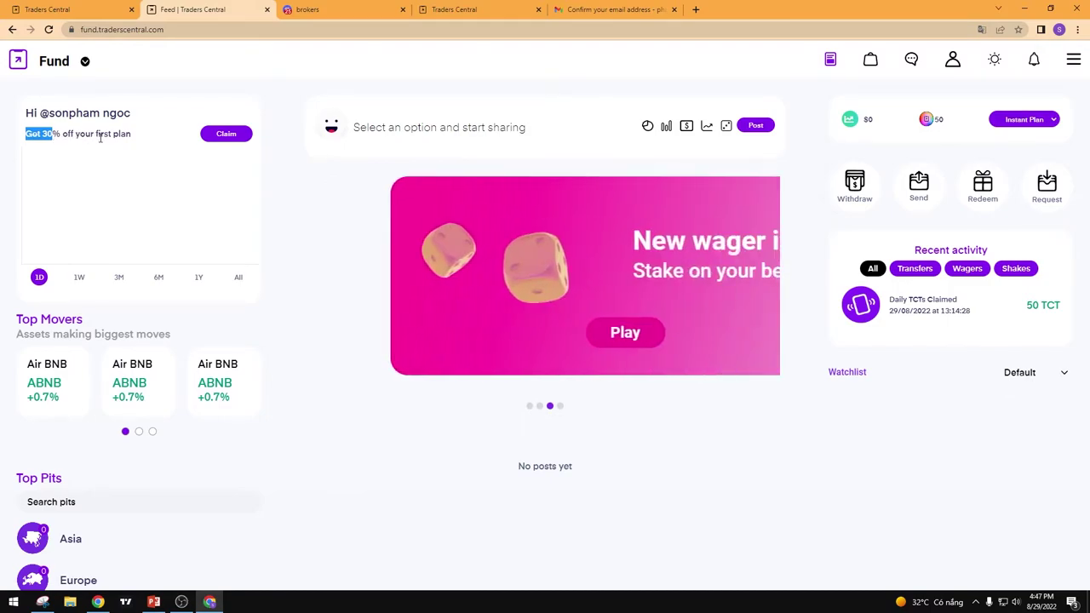
{"action": "left_click", "coordinate": [223, 135]}
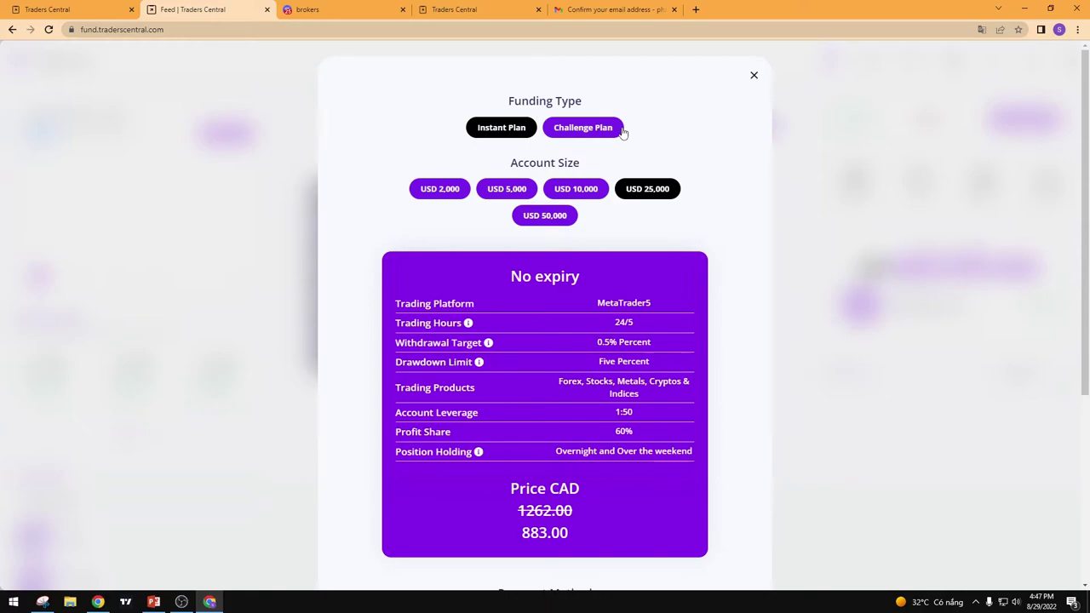
{"action": "left_click", "coordinate": [596, 131]}
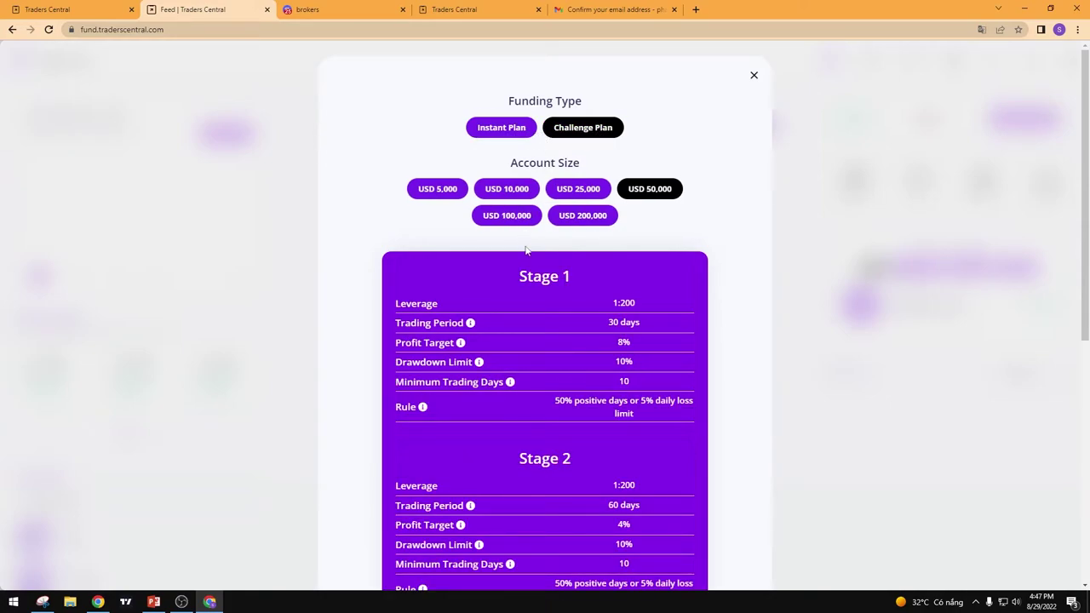
Examine the Challenge Plan's Stage 1 and Stage 2 conditions, account sizes and price.
{"action": "scroll", "coordinate": [535, 230], "scroll_direction": "down", "scroll_amount": 2}
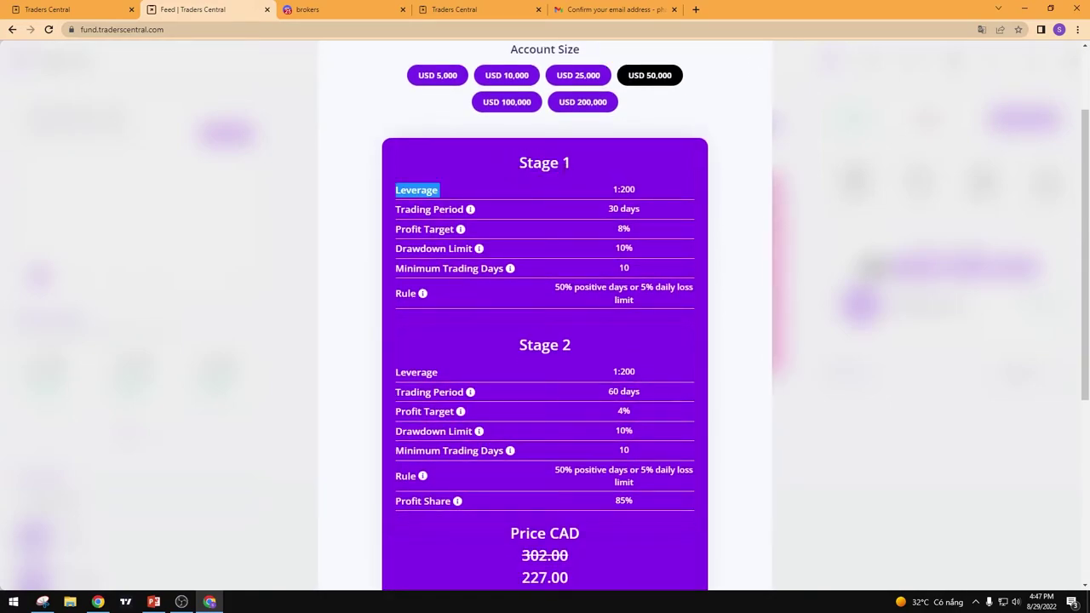
{"action": "double_click", "coordinate": [537, 344]}
{"action": "triple_click", "coordinate": [538, 344]}
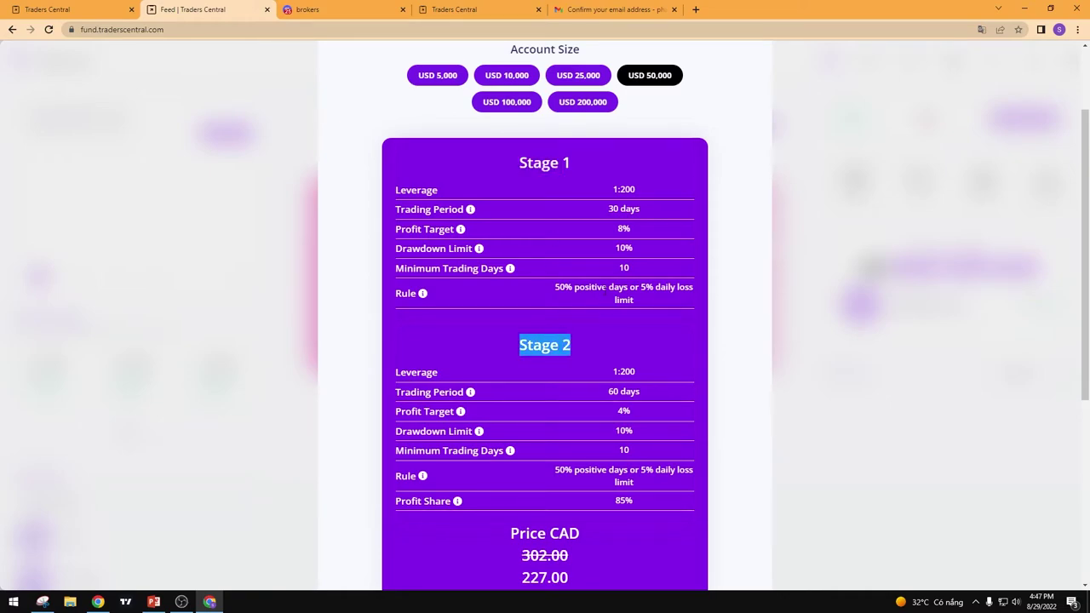
{"action": "scroll", "coordinate": [443, 208], "scroll_direction": "up", "scroll_amount": 2}
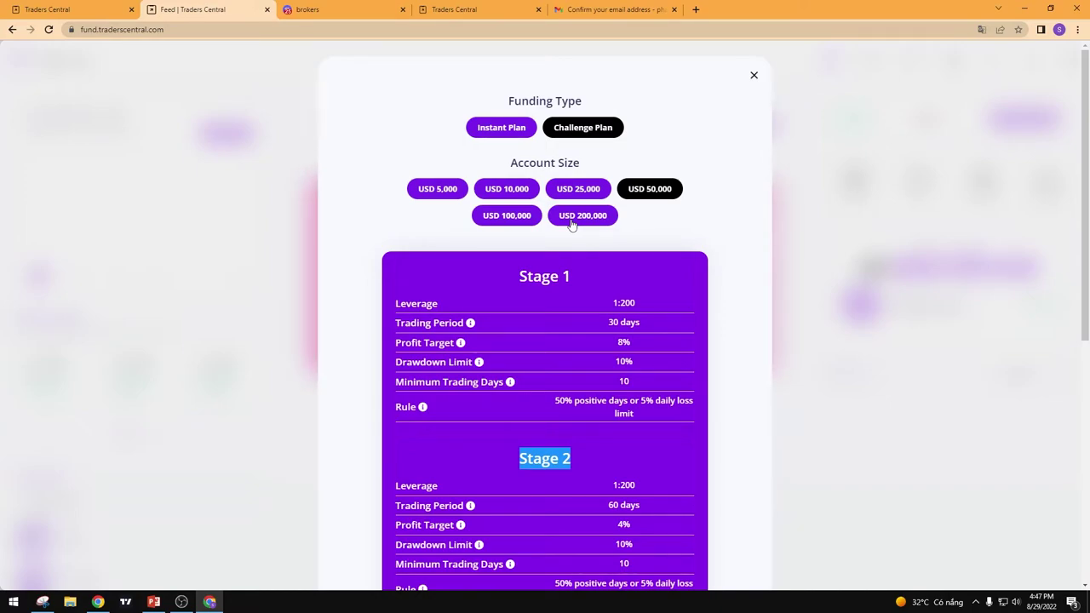
{"action": "scroll", "coordinate": [514, 223], "scroll_direction": "down", "scroll_amount": 1}
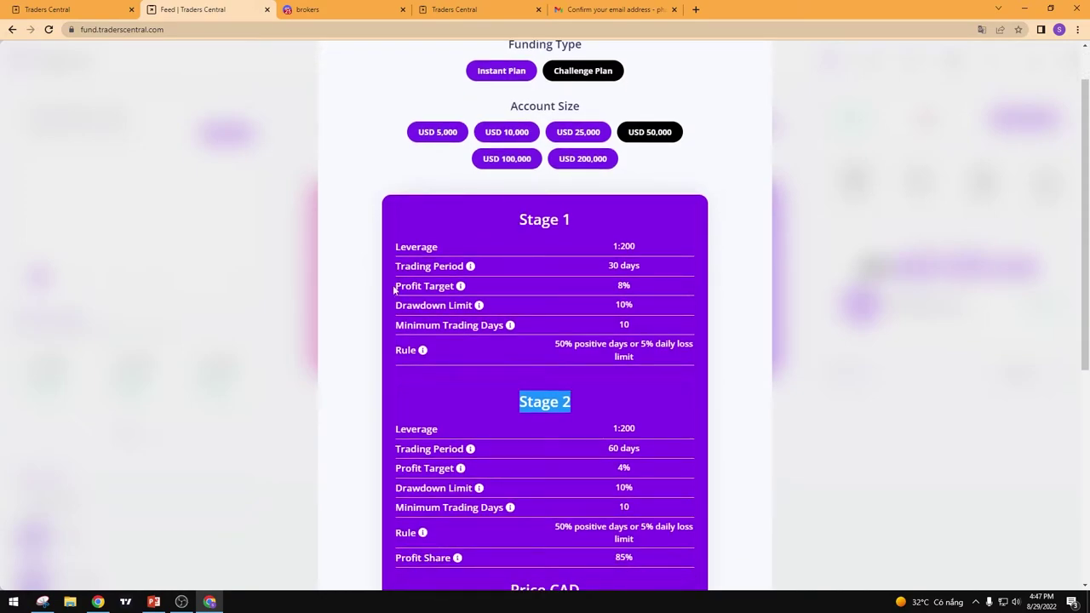
{"action": "left_click", "coordinate": [394, 289]}
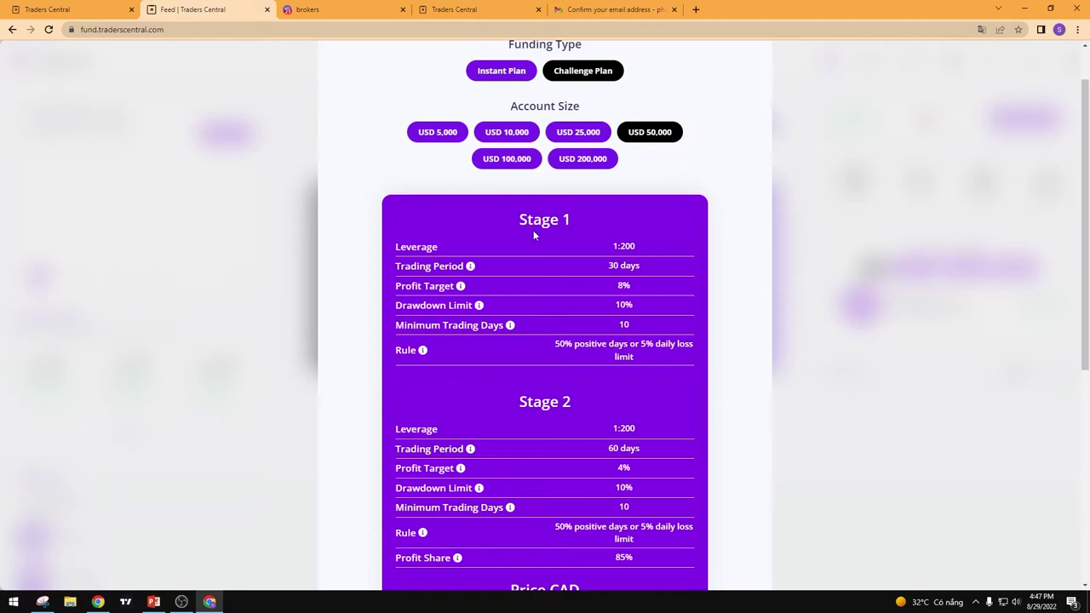
{"action": "scroll", "coordinate": [472, 187], "scroll_direction": "up", "scroll_amount": 1}
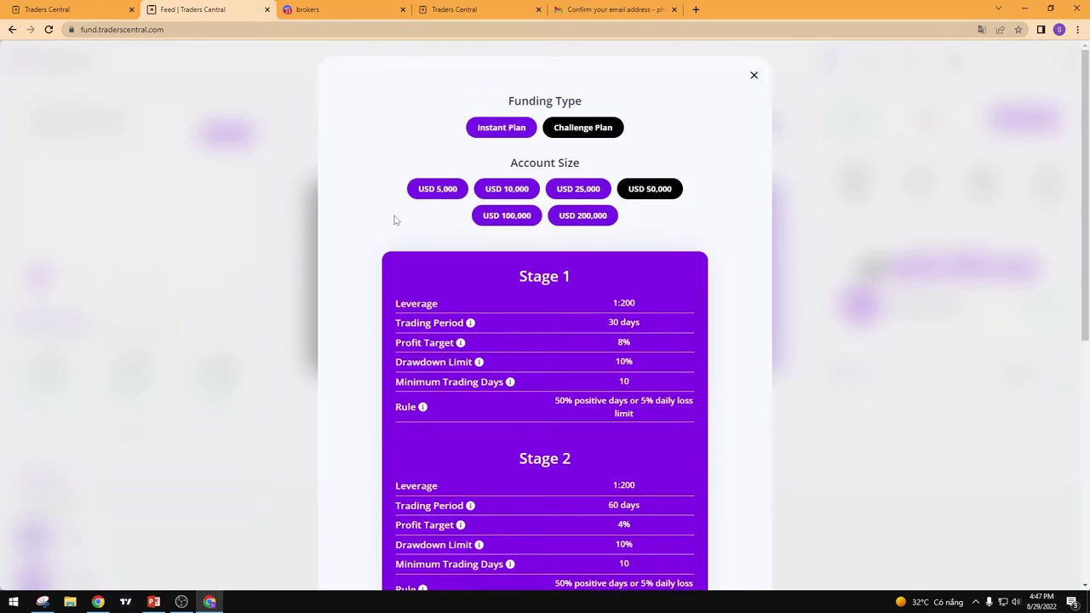
{"action": "scroll", "coordinate": [394, 220], "scroll_direction": "down", "scroll_amount": 3}
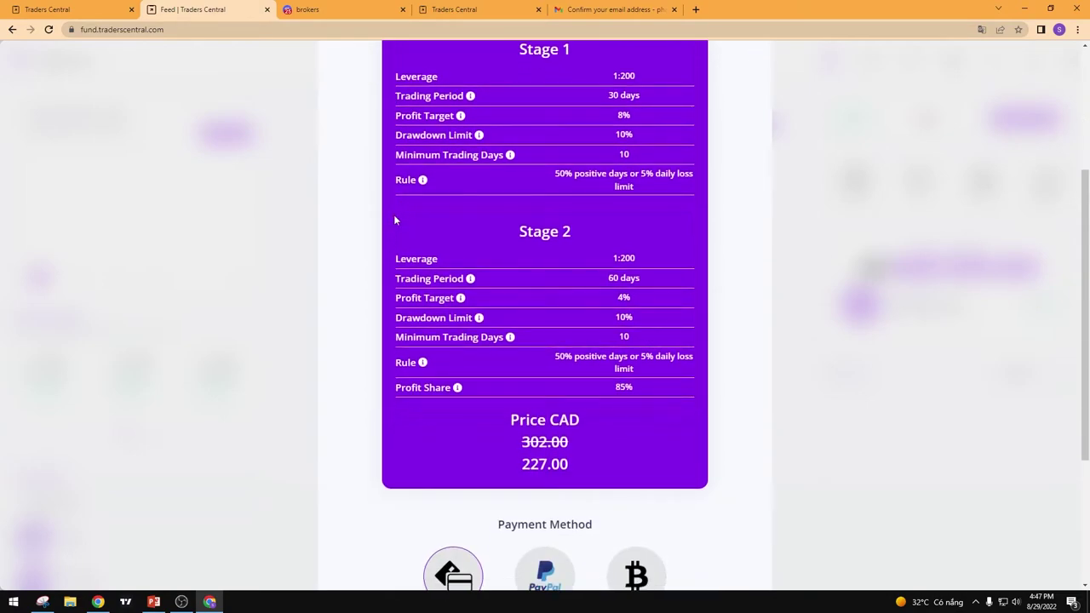
{"action": "scroll", "coordinate": [395, 220], "scroll_direction": "up", "scroll_amount": 3}
Compare the USD 5,000 and USD 10,000 account sizes and select USD 10,000.
{"action": "left_click", "coordinate": [438, 189]}
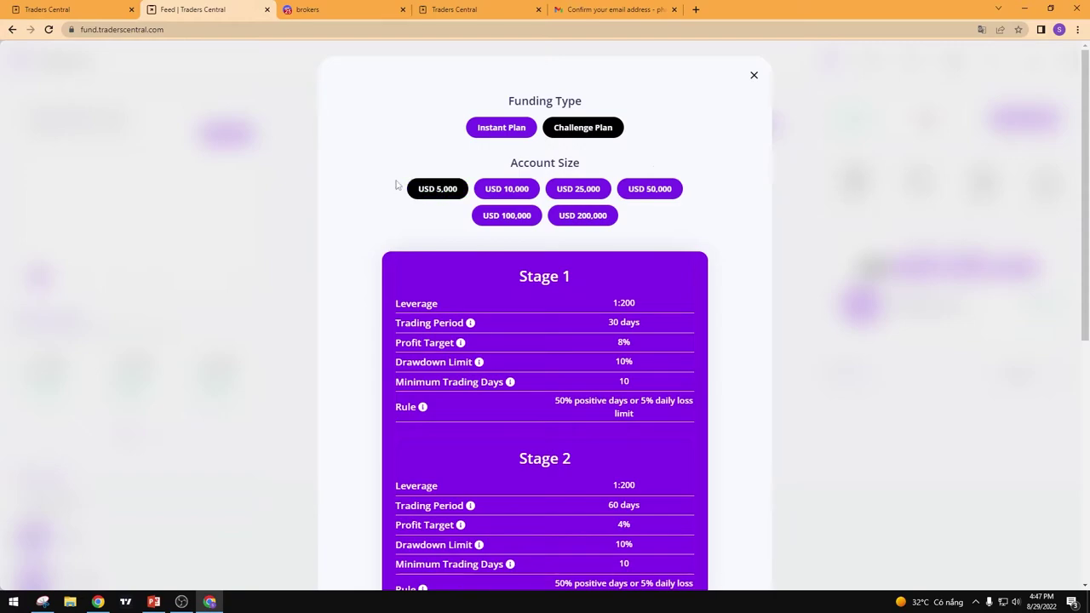
{"action": "left_click", "coordinate": [492, 194]}
{"action": "left_click", "coordinate": [433, 189]}
{"action": "left_click", "coordinate": [494, 189]}
{"action": "left_click", "coordinate": [434, 189]}
{"action": "left_click", "coordinate": [494, 189]}
{"action": "left_click", "coordinate": [452, 189]}
{"action": "scroll", "coordinate": [448, 190], "scroll_direction": "down", "scroll_amount": 1}
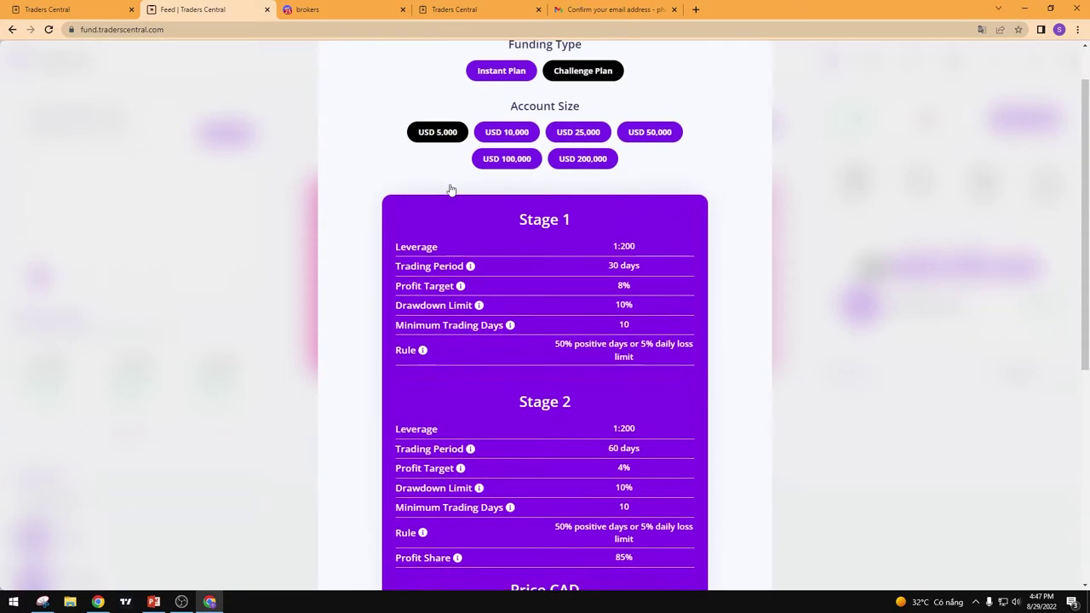
{"action": "left_click", "coordinate": [509, 134]}
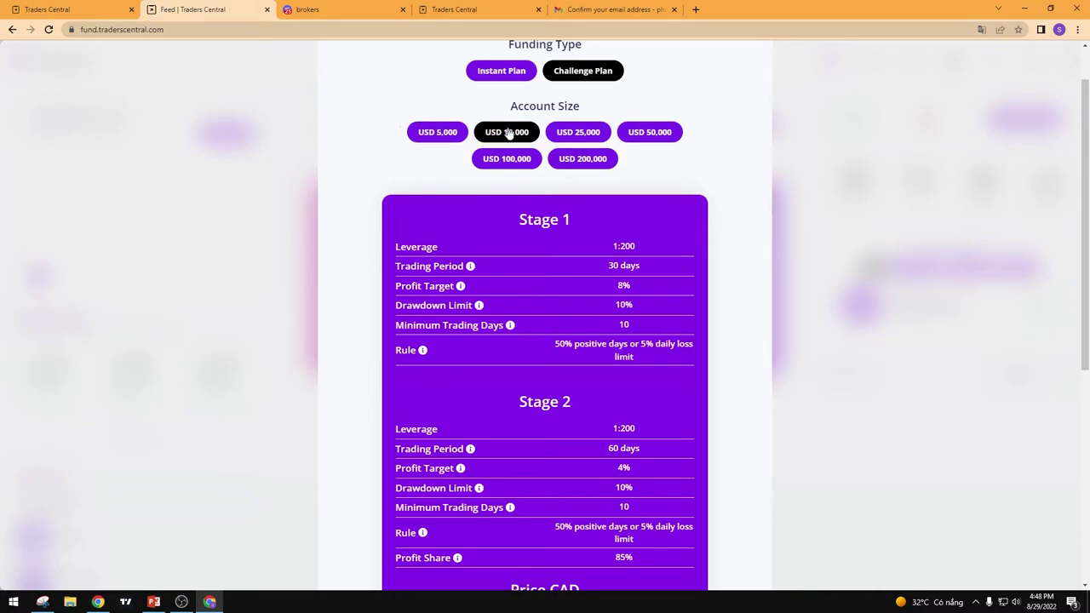
Check the Stage 1 profit target and the price of the USD 10,000 challenge.
{"action": "double_click", "coordinate": [624, 285]}
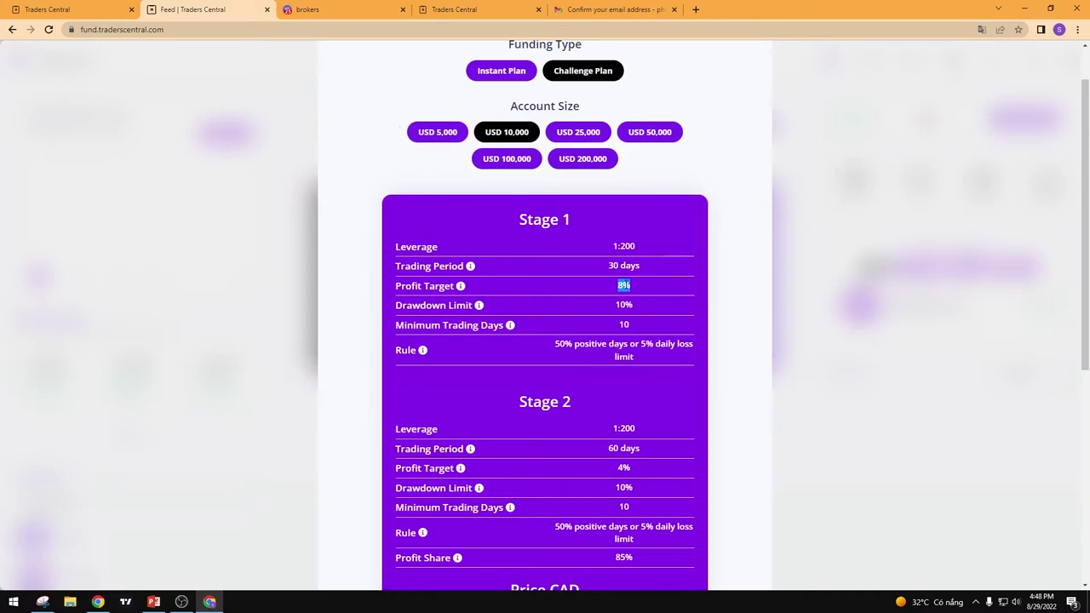
{"action": "left_click", "coordinate": [624, 285]}
{"action": "double_click", "coordinate": [624, 285]}
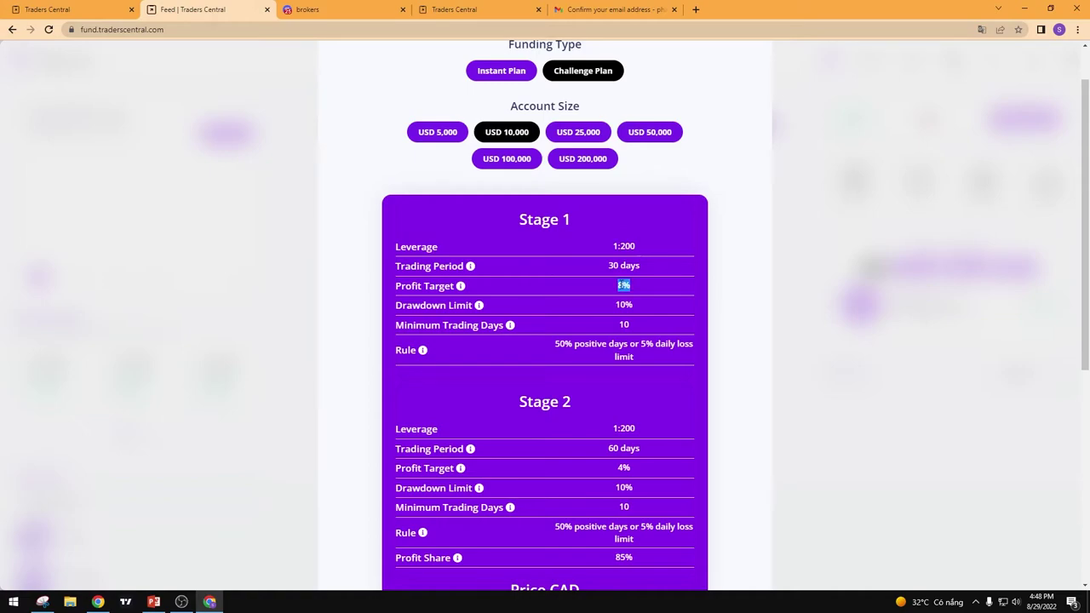
{"action": "left_click", "coordinate": [625, 285]}
{"action": "scroll", "coordinate": [588, 280], "scroll_direction": "down", "scroll_amount": 2}
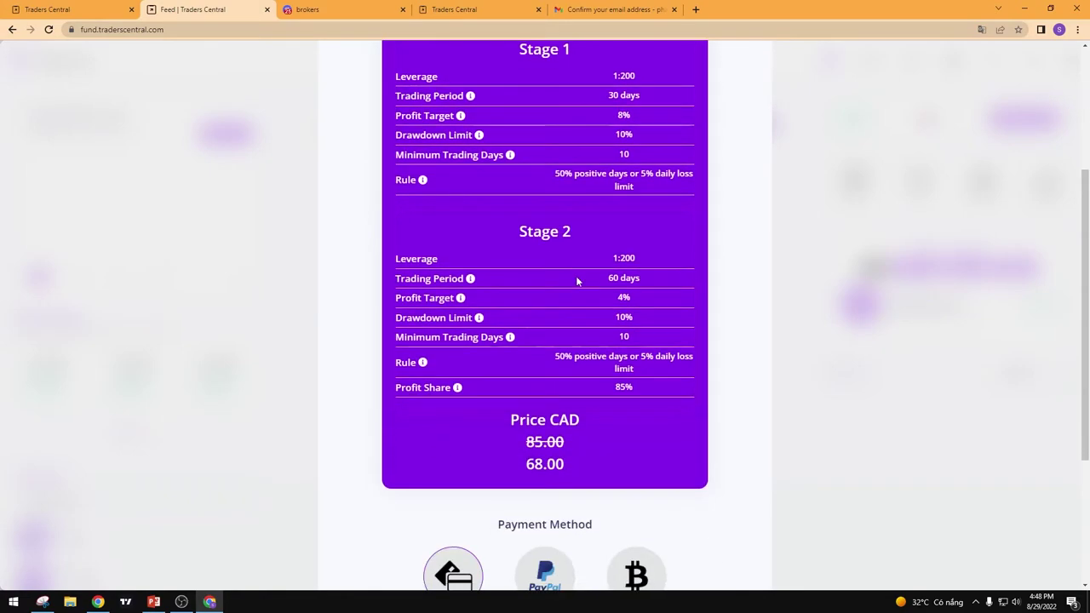
{"action": "scroll", "coordinate": [545, 207], "scroll_direction": "up", "scroll_amount": 2}
Set the payment currency to USD and review the discounted plan price above the payment methods.
{"action": "scroll", "coordinate": [546, 207], "scroll_direction": "down", "scroll_amount": 4}
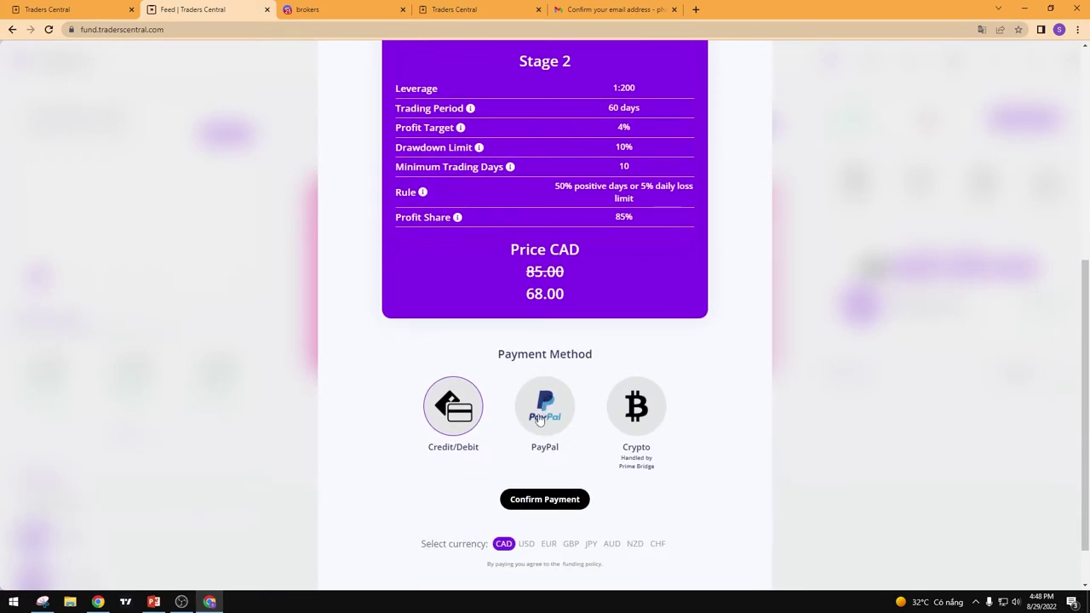
{"action": "left_click", "coordinate": [526, 544]}
{"action": "left_click_drag", "start_coordinate": [543, 294], "coordinate": [526, 294]}
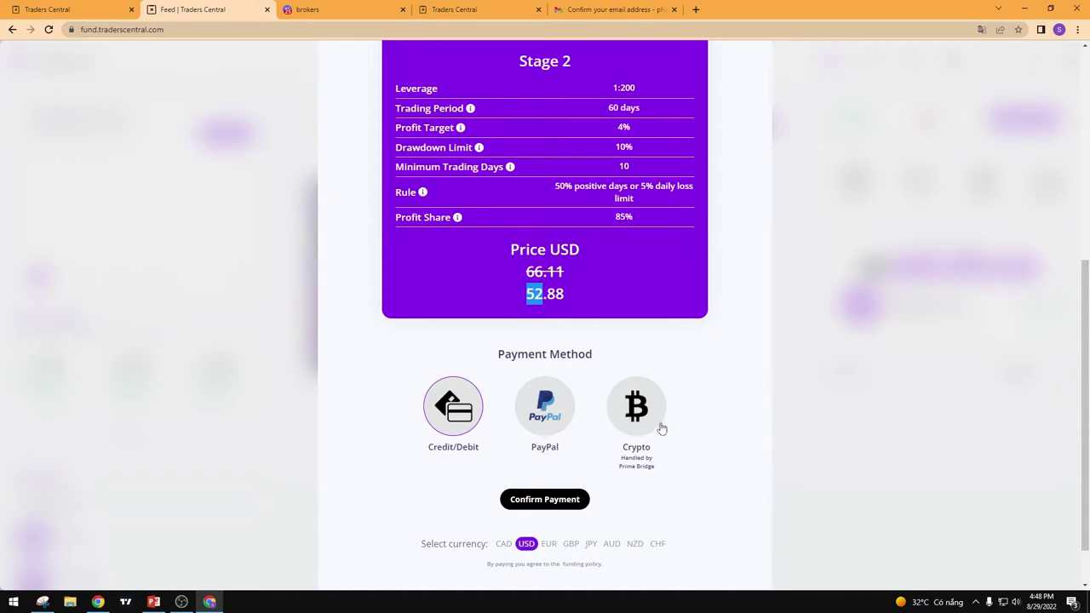
{"action": "scroll", "coordinate": [516, 399], "scroll_direction": "up", "scroll_amount": 5}
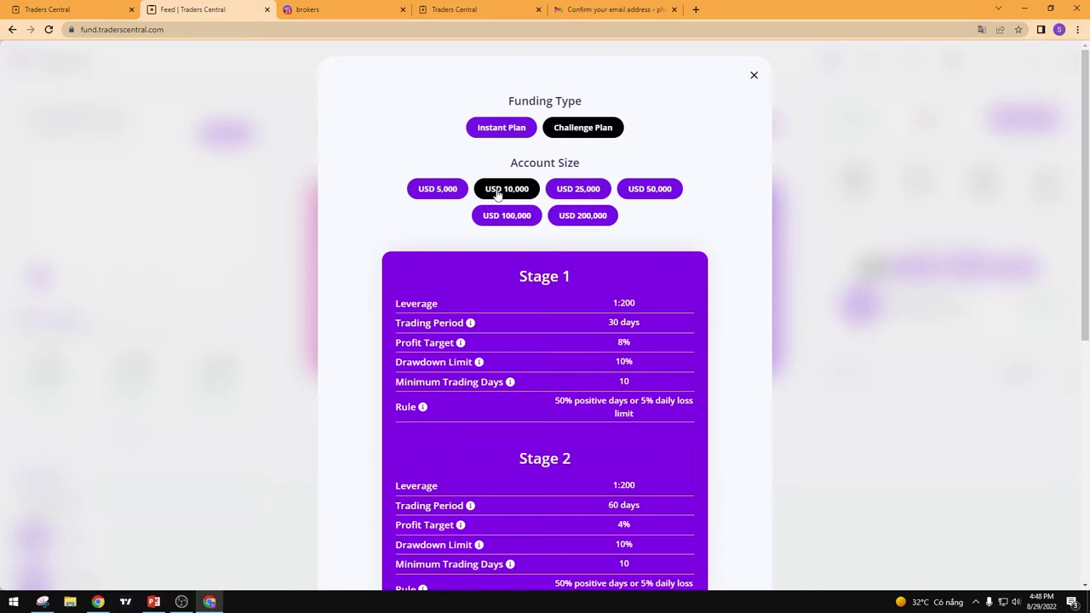
{"action": "scroll", "coordinate": [515, 239], "scroll_direction": "down", "scroll_amount": 5}
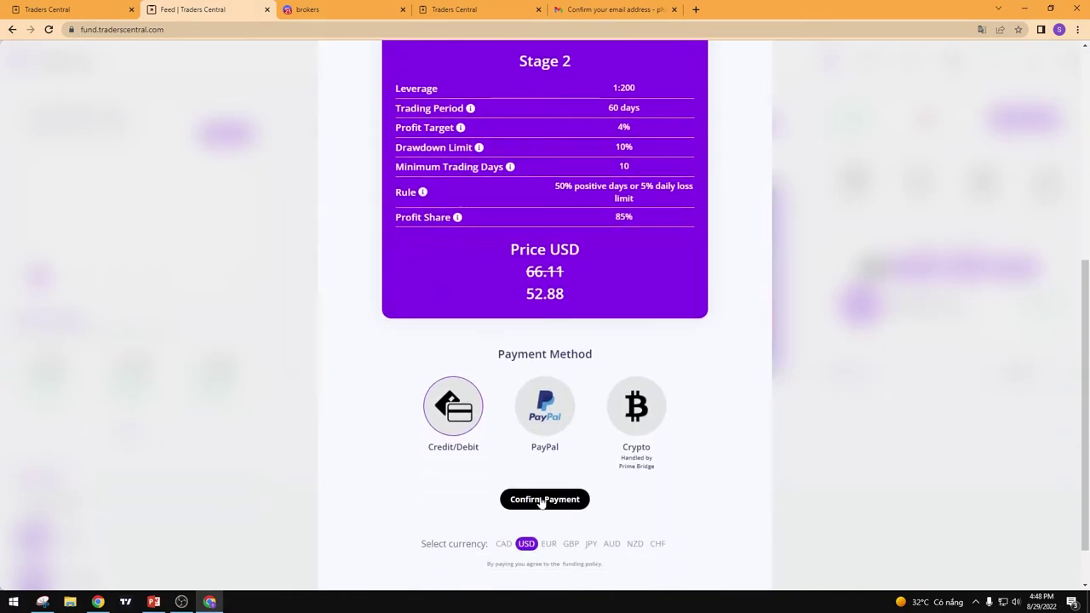
Review the Stage 1 and Stage 2 conditions, account size and discounted price of the selected USD 10,000 Challenge Plan.
{"action": "scroll", "coordinate": [540, 503], "scroll_direction": "up", "scroll_amount": 4}
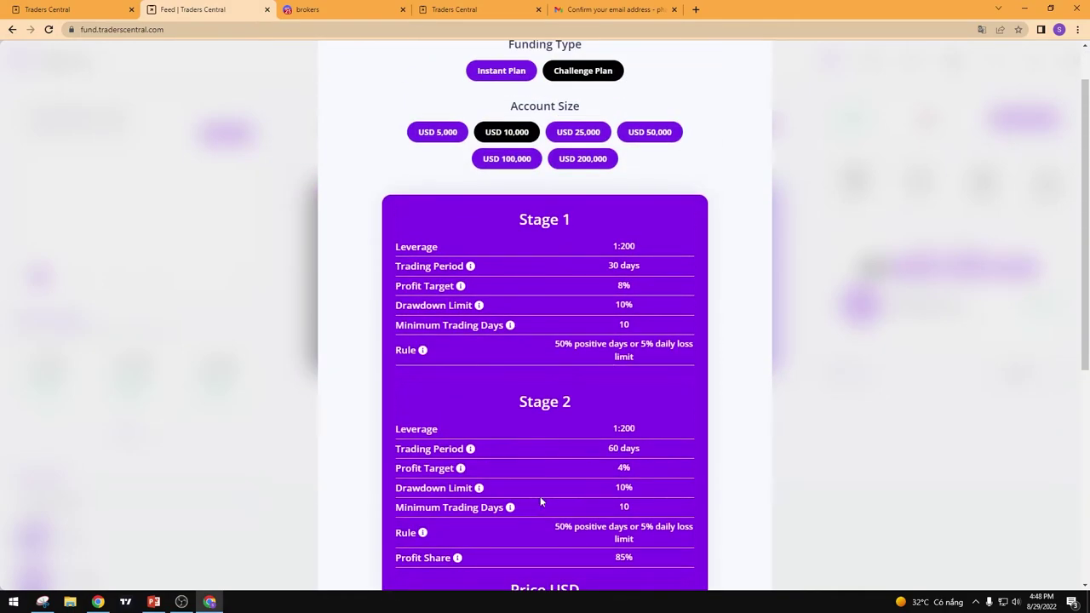
{"action": "scroll", "coordinate": [513, 452], "scroll_direction": "down", "scroll_amount": 3}
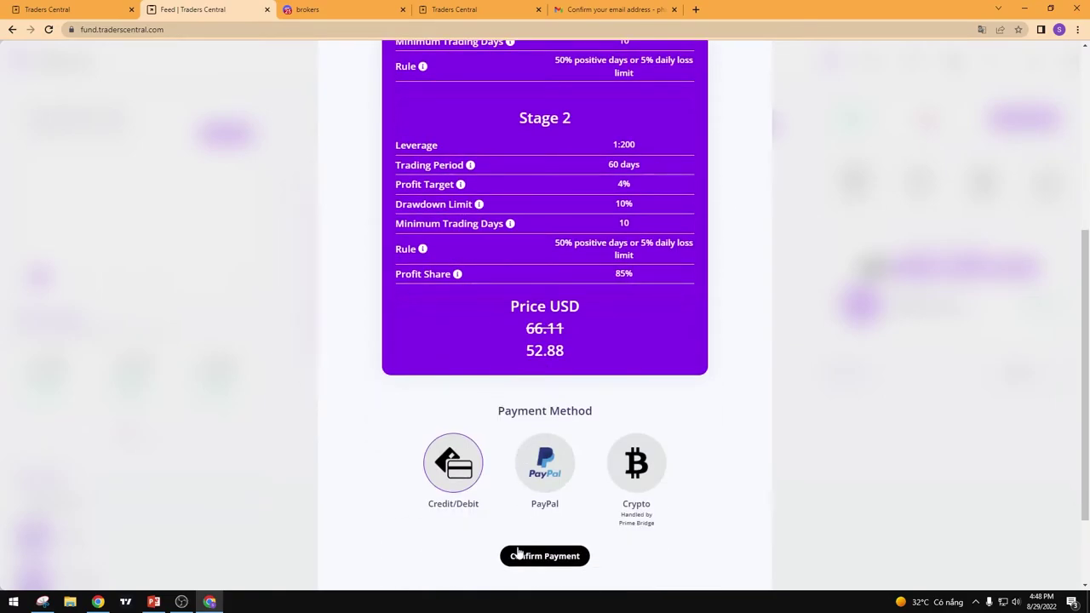
{"action": "scroll", "coordinate": [520, 555], "scroll_direction": "up", "scroll_amount": 3}
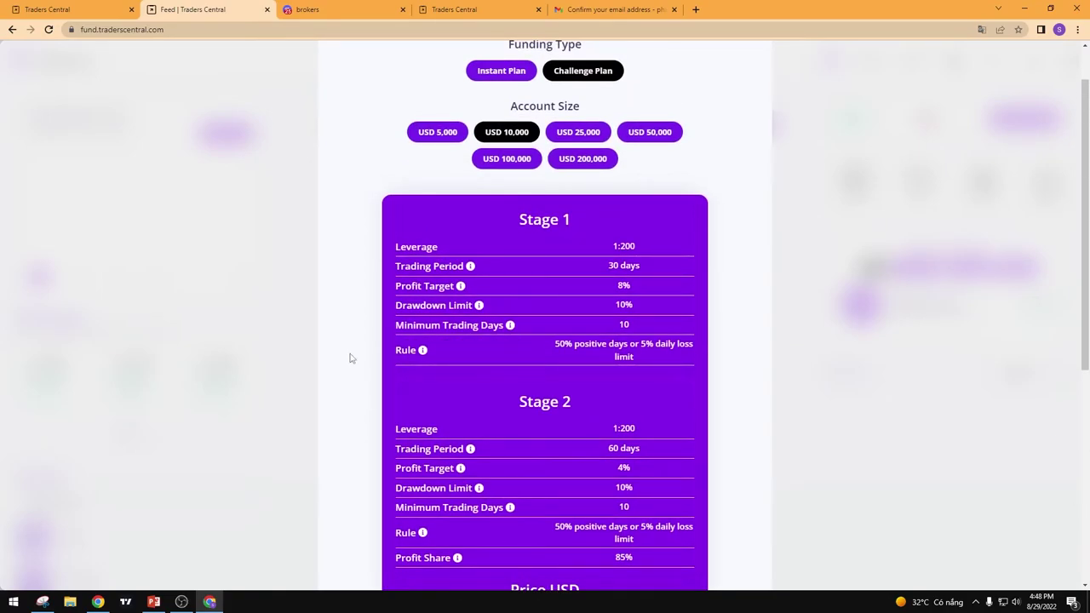
{"action": "scroll", "coordinate": [352, 351], "scroll_direction": "up", "scroll_amount": 1}
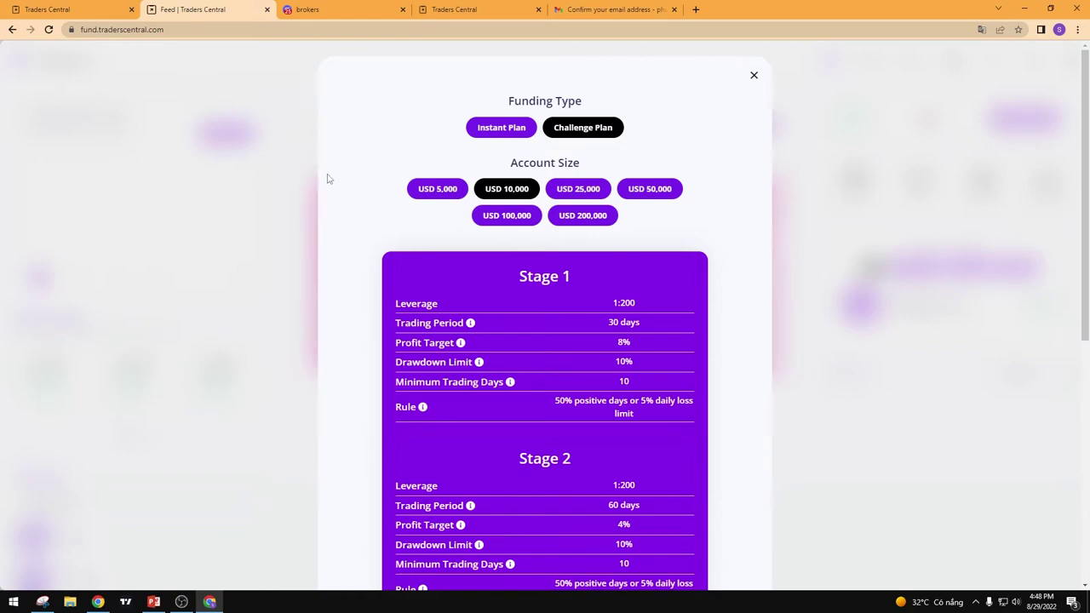
{"action": "left_click", "coordinate": [81, 6]}
{"action": "left_click", "coordinate": [192, 9]}
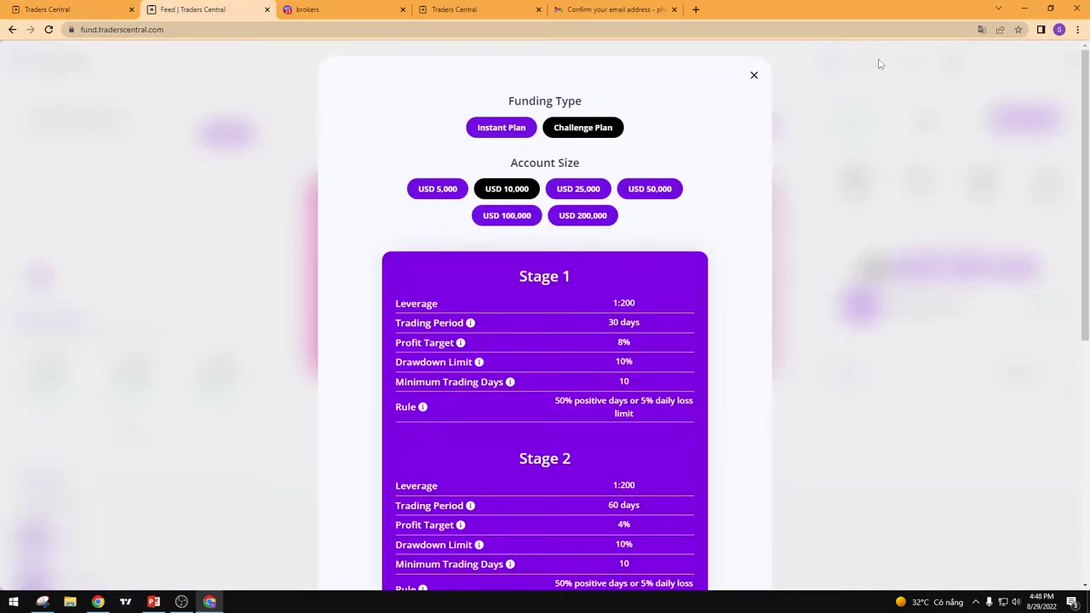
Close the plan purchase form without paying and open the My Plans page of the account's funding options.
{"action": "left_click", "coordinate": [919, 151]}
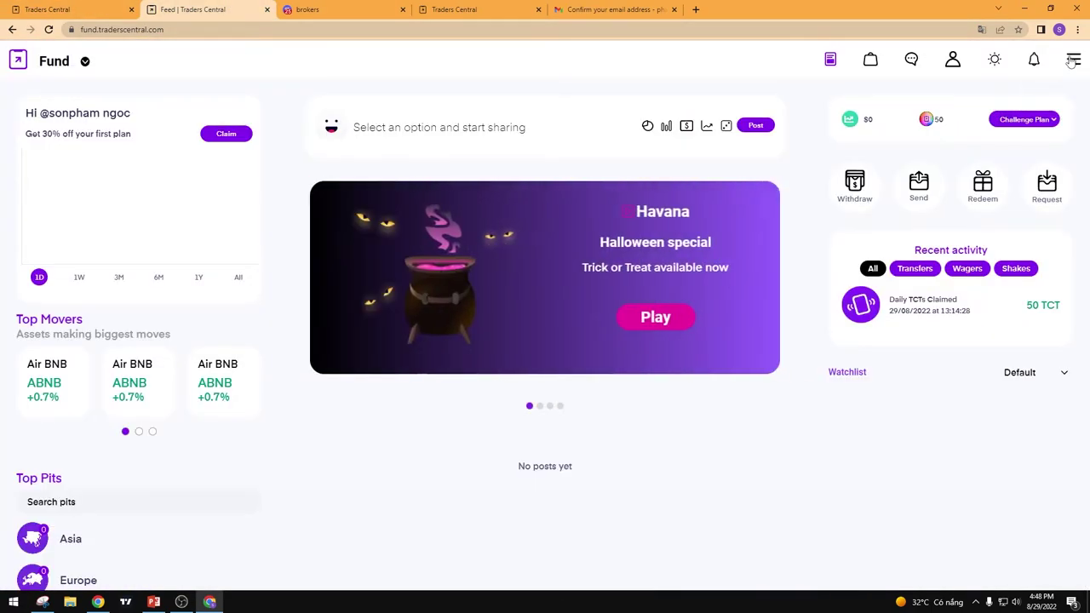
{"action": "left_click", "coordinate": [1074, 60]}
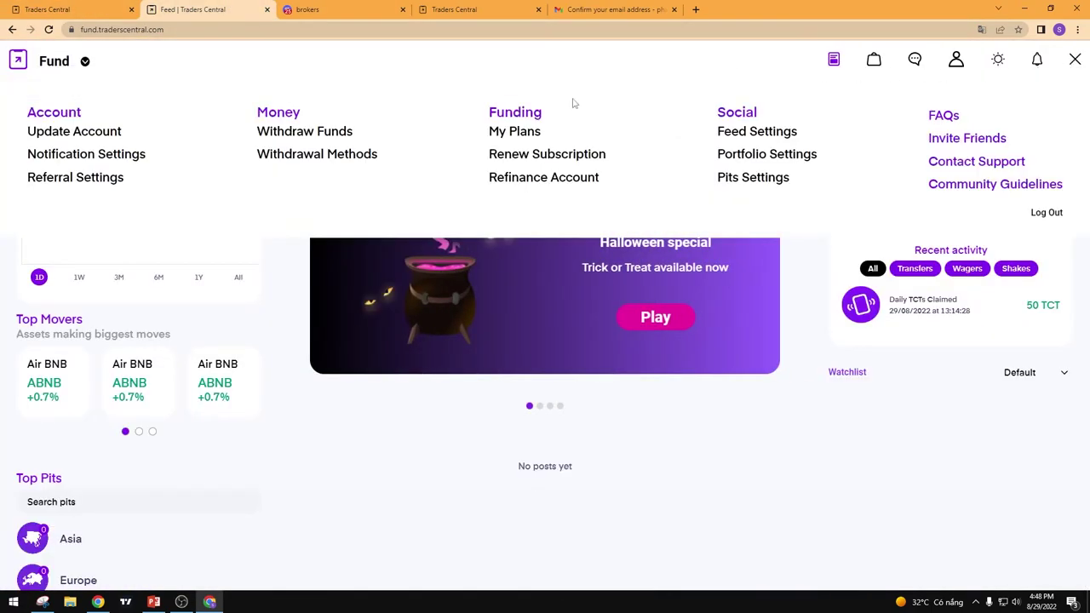
{"action": "left_click", "coordinate": [507, 136]}
Switch to PowerPoint and draw a diagonal arrow pointing at the Actions entry of the plan purchased on 2022-08-29.
{"action": "left_click", "coordinate": [153, 602]}
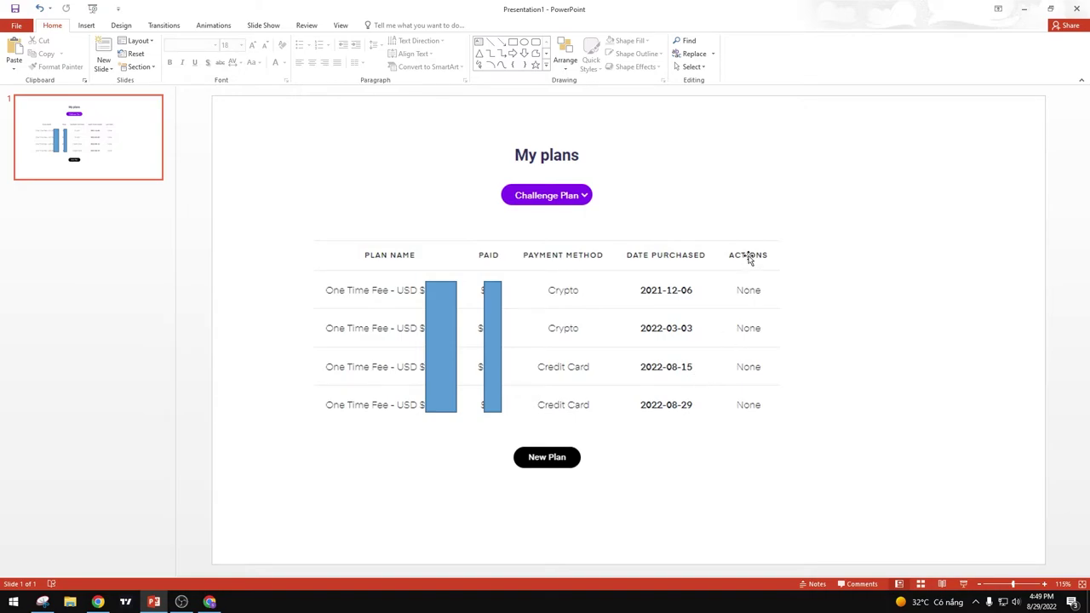
{"action": "left_click", "coordinate": [501, 41]}
{"action": "left_click_drag", "start_coordinate": [809, 359], "coordinate": [755, 392]}
{"action": "left_click", "coordinate": [766, 252]}
{"action": "key", "text": "Escape"}
{"action": "scroll", "coordinate": [748, 418], "scroll_direction": "down", "scroll_amount": 1}
{"action": "left_click_drag", "start_coordinate": [755, 397], "coordinate": [755, 397]}
{"action": "left_click", "coordinate": [830, 439]}
Switch back to Chrome and examine the Stage 1 rule in the Challenge Plan conditions.
{"action": "left_click", "coordinate": [209, 602]}
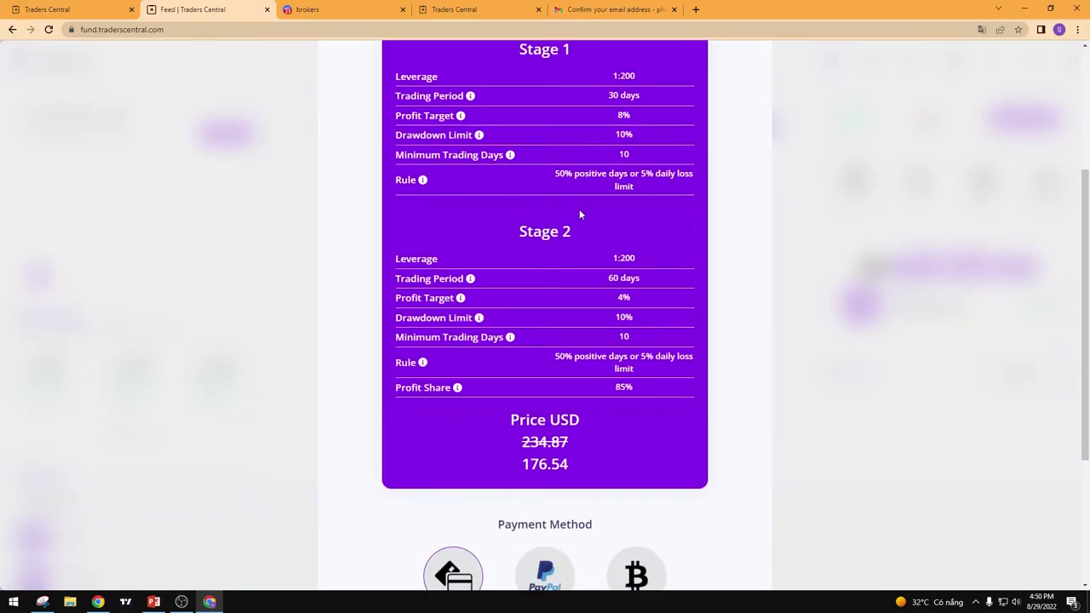
{"action": "scroll", "coordinate": [564, 220], "scroll_direction": "up", "scroll_amount": 1}
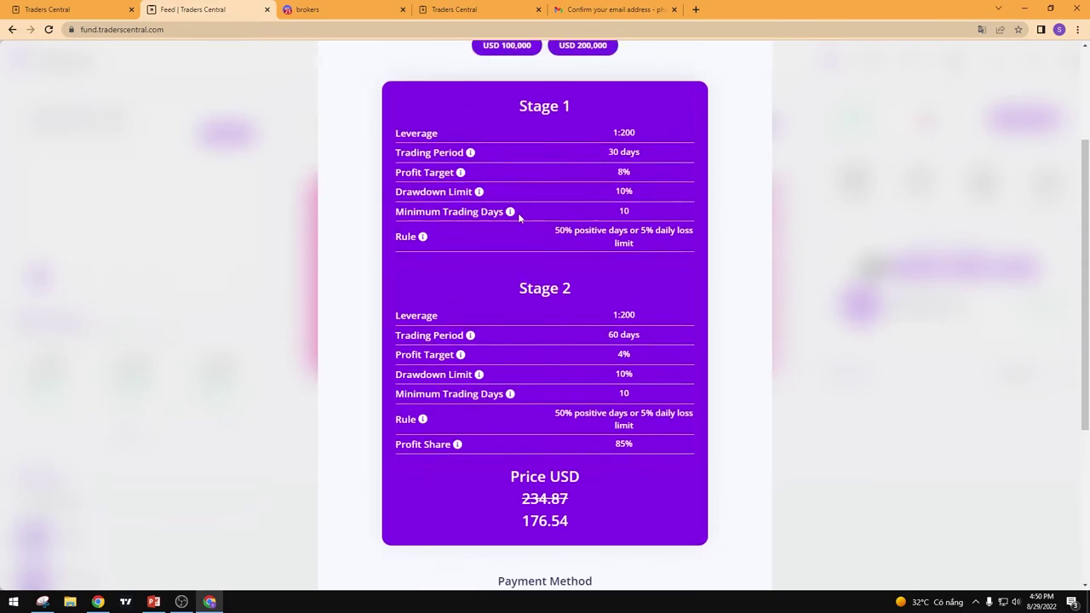
{"action": "double_click", "coordinate": [405, 237]}
{"action": "left_click", "coordinate": [564, 242]}
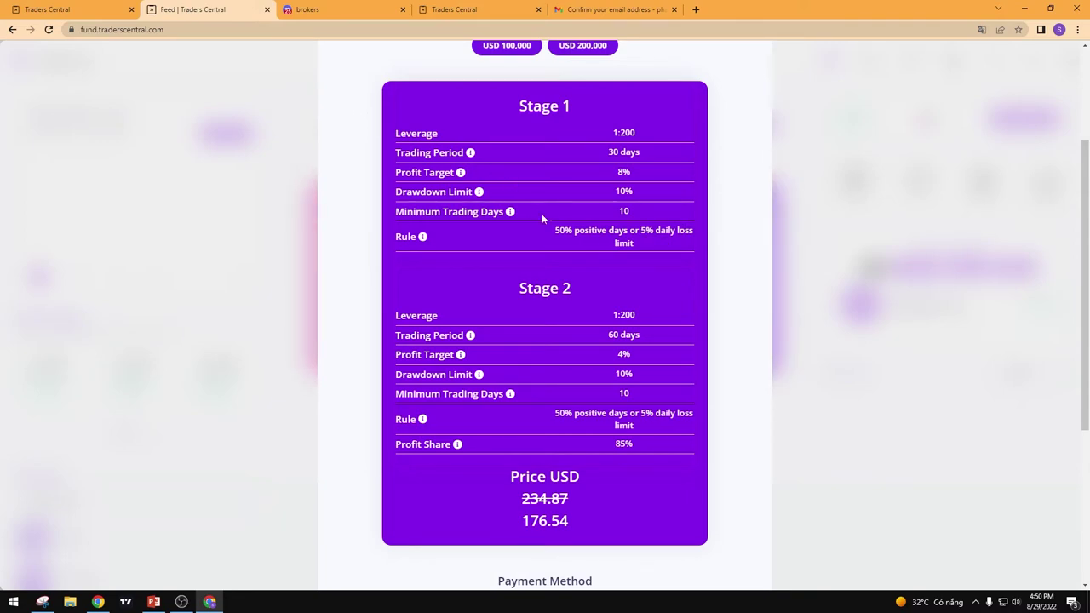
Check the annotated My plans slide in PowerPoint and return to the Traders Central feed in Chrome.
{"action": "left_click", "coordinate": [460, 10]}
{"action": "left_click", "coordinate": [311, 9]}
{"action": "left_click", "coordinate": [247, 9]}
{"action": "left_click", "coordinate": [154, 602]}
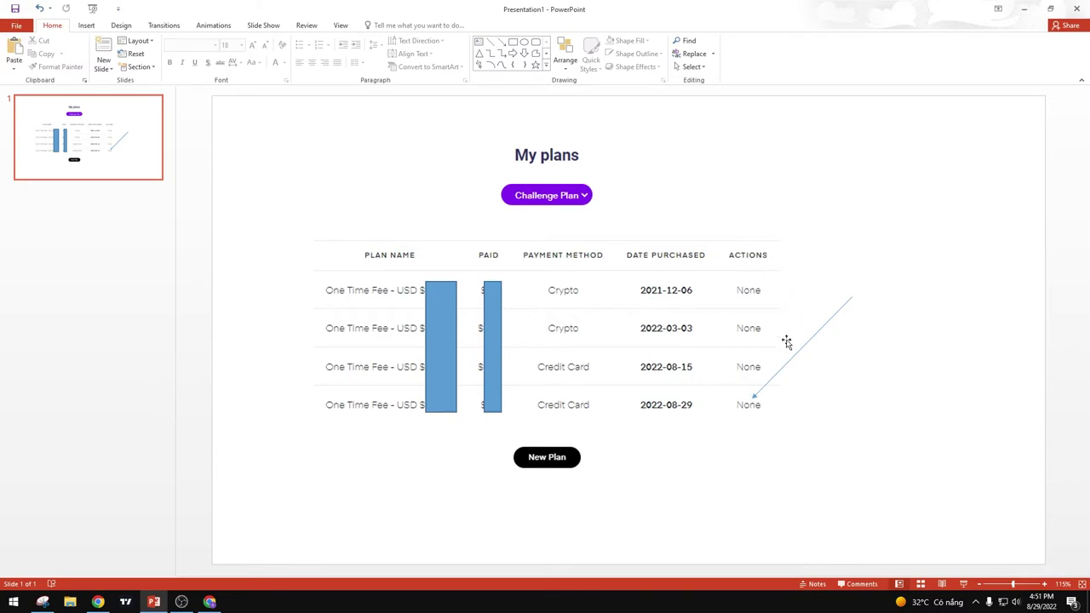
{"action": "key", "text": "alt+Tab"}
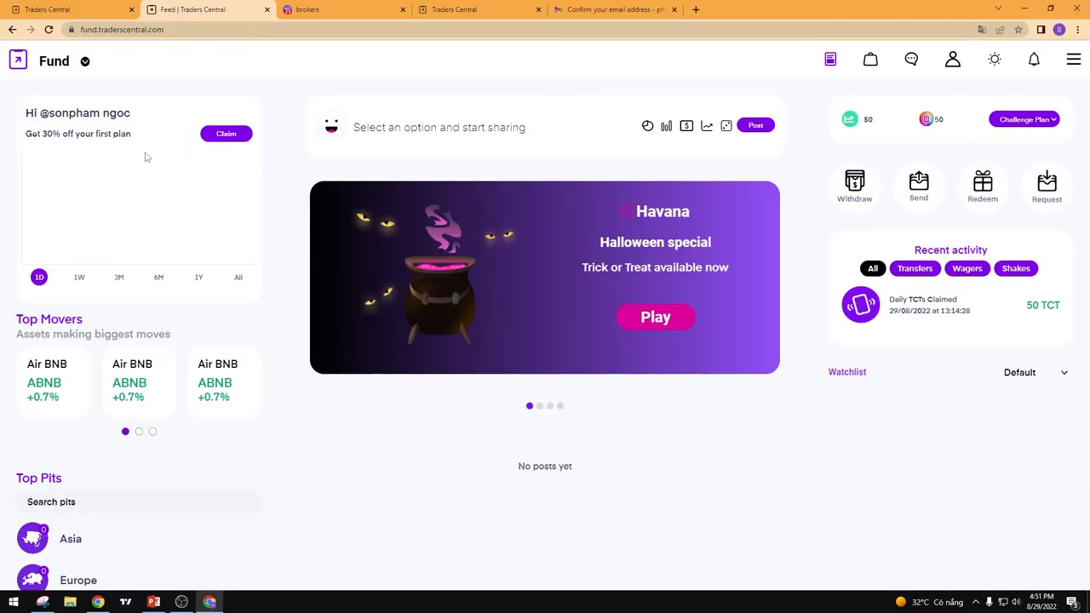
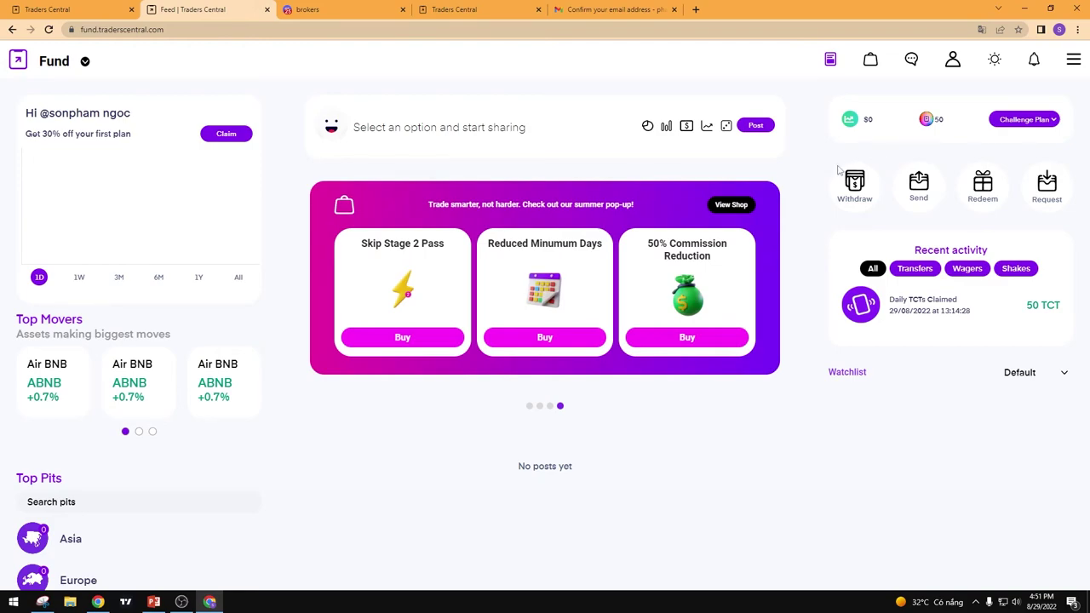
Examine the TCT amount of the Daily TCTs Claimed entry in the feed's recent activity.
{"action": "triple_click", "coordinate": [1040, 308]}
{"action": "double_click", "coordinate": [1047, 305]}
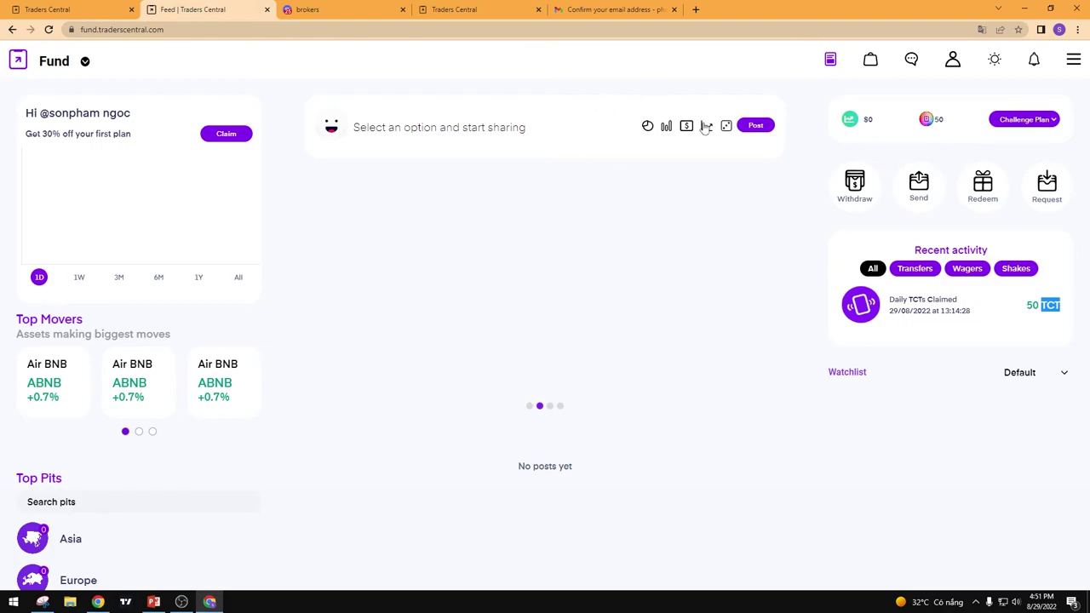
{"action": "left_click", "coordinate": [1021, 300]}
{"action": "double_click", "coordinate": [1032, 304]}
{"action": "triple_click", "coordinate": [1050, 305]}
{"action": "left_click", "coordinate": [791, 228]}
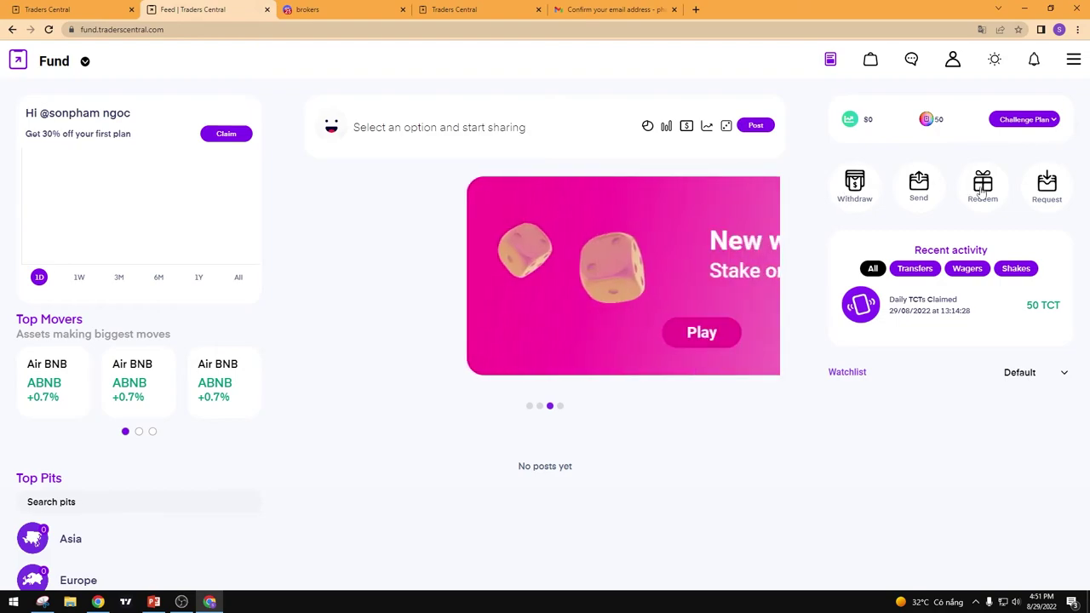
Open the TCT redemption form for the Challenge Plan and set the account size to USD 5,000.
{"action": "left_click", "coordinate": [980, 192]}
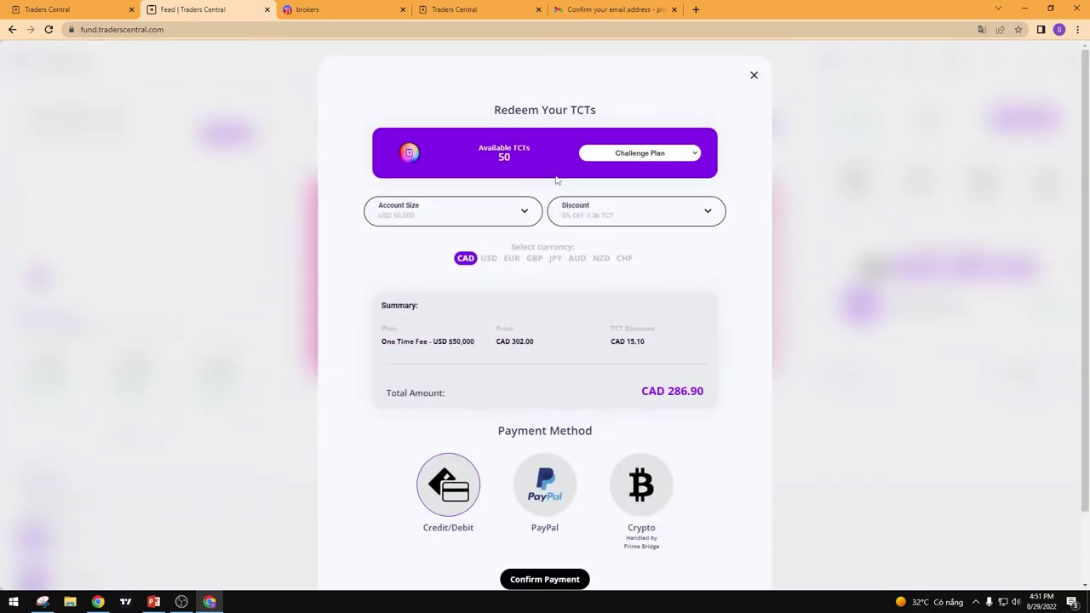
{"action": "left_click", "coordinate": [630, 155]}
{"action": "left_click", "coordinate": [626, 155]}
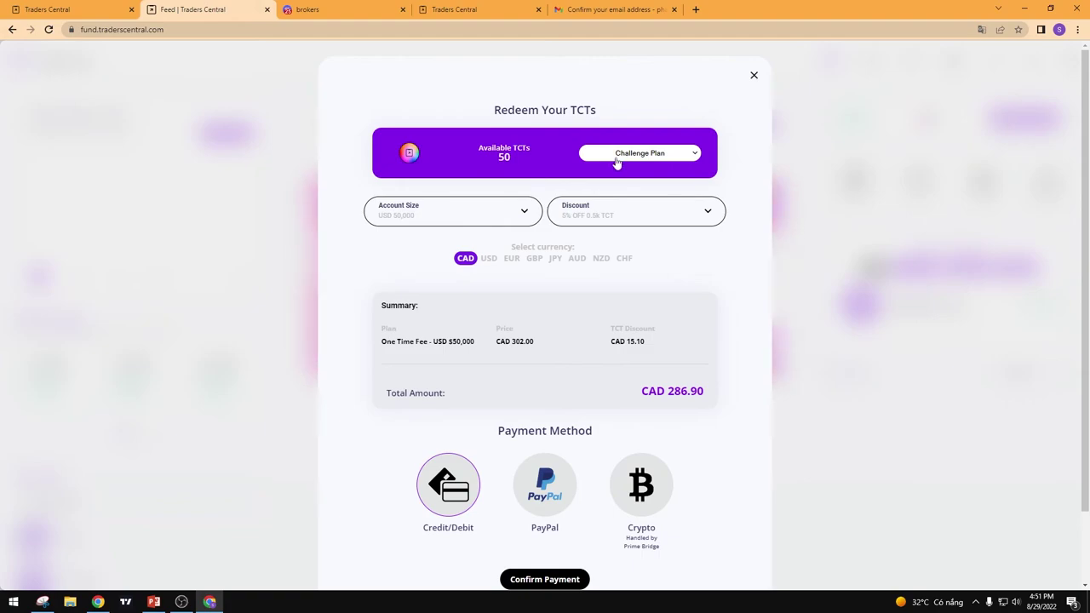
{"action": "left_click", "coordinate": [417, 217]}
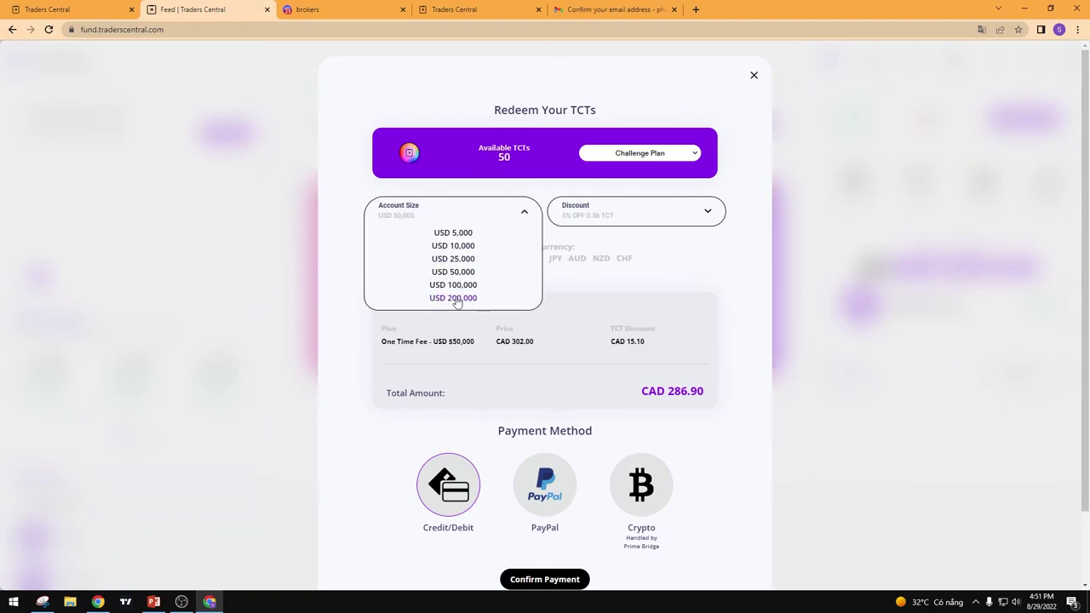
{"action": "left_click", "coordinate": [453, 232]}
Look through the available TCT discount levels and close the redemption form without paying.
{"action": "left_click", "coordinate": [603, 215]}
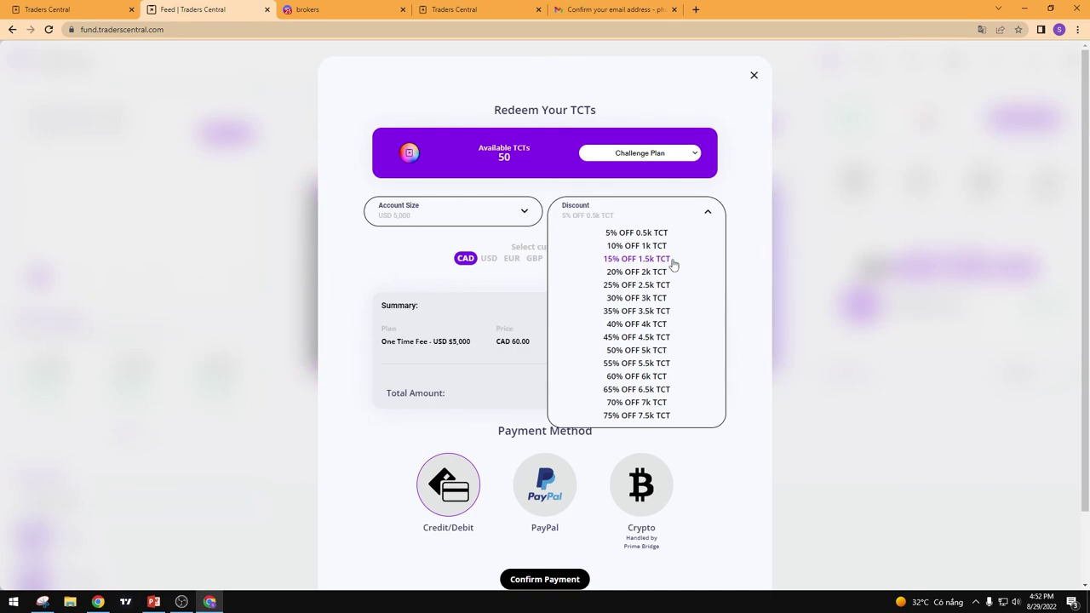
{"action": "left_click", "coordinate": [746, 208]}
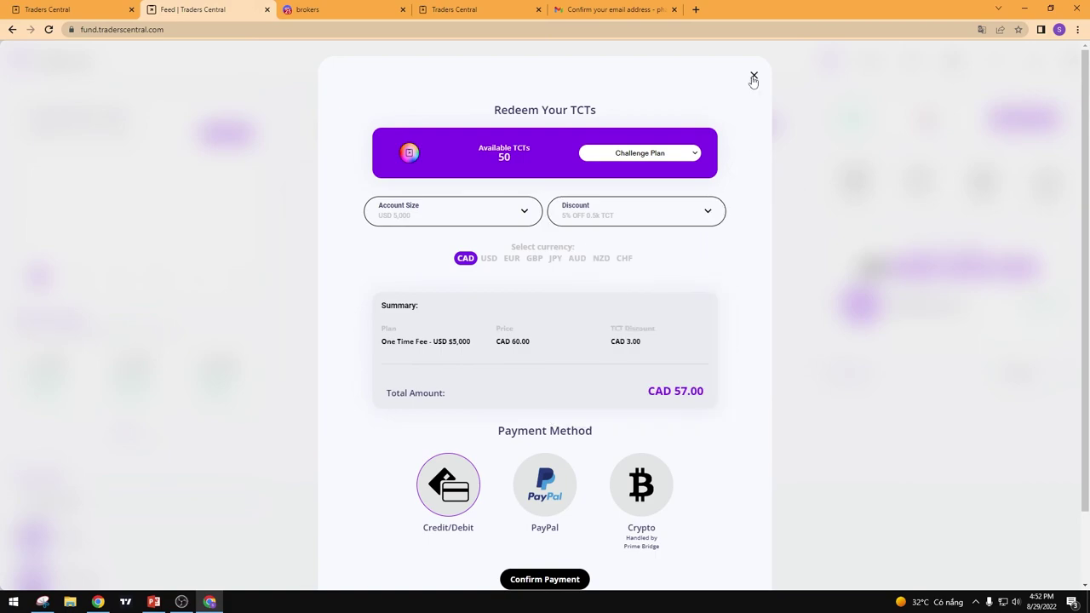
{"action": "left_click", "coordinate": [753, 77]}
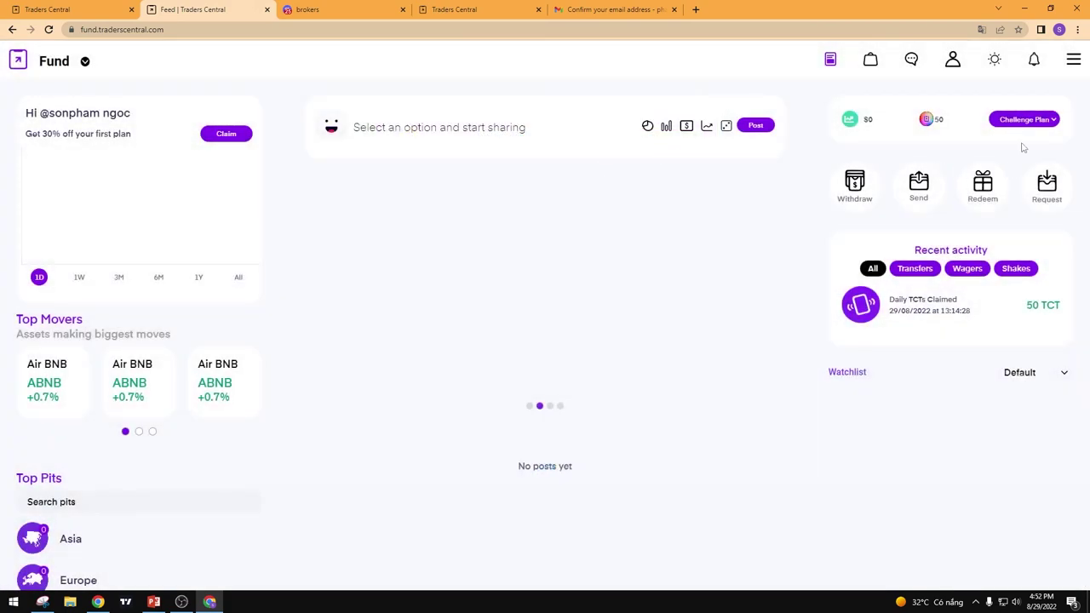